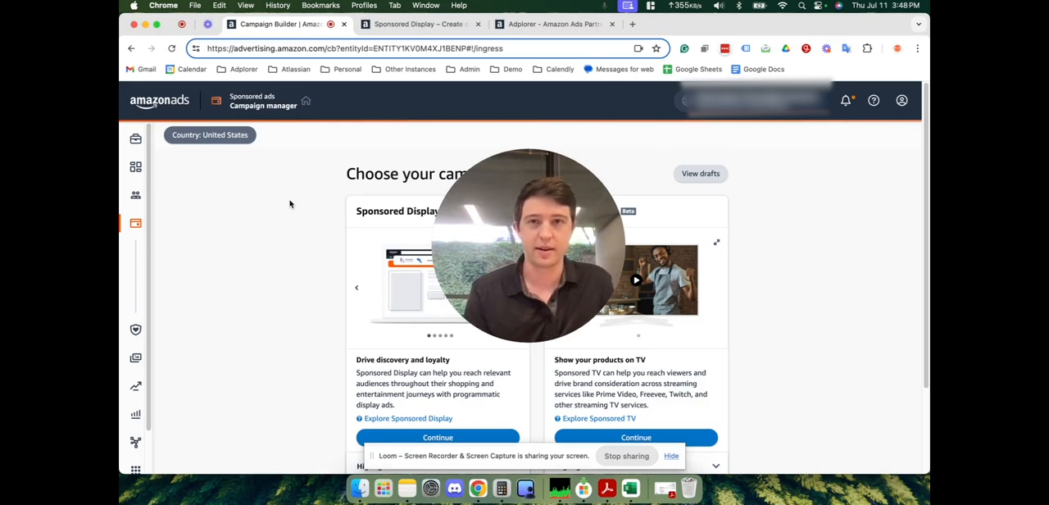
- Review the Sponsored Display product page for eligibility, campaign creation and ad placements, and open Adplorer's partner listing
left_click(418, 24)
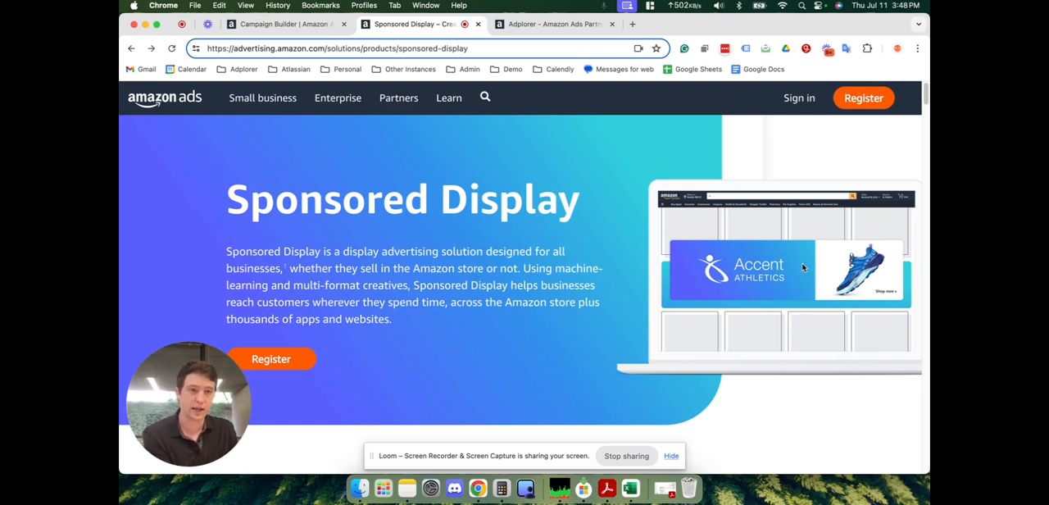
scroll(761, 277, "down", 5)
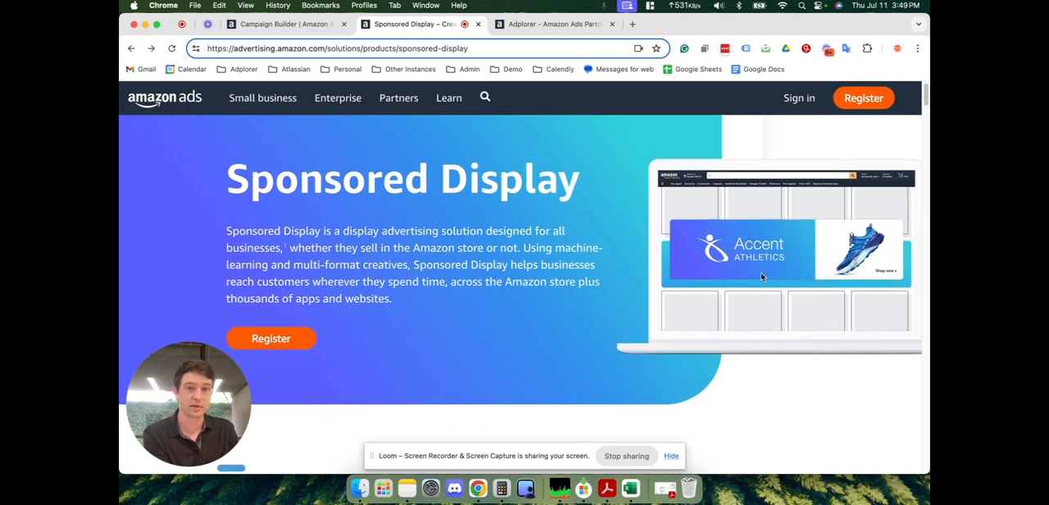
scroll(760, 277, "down", 5)
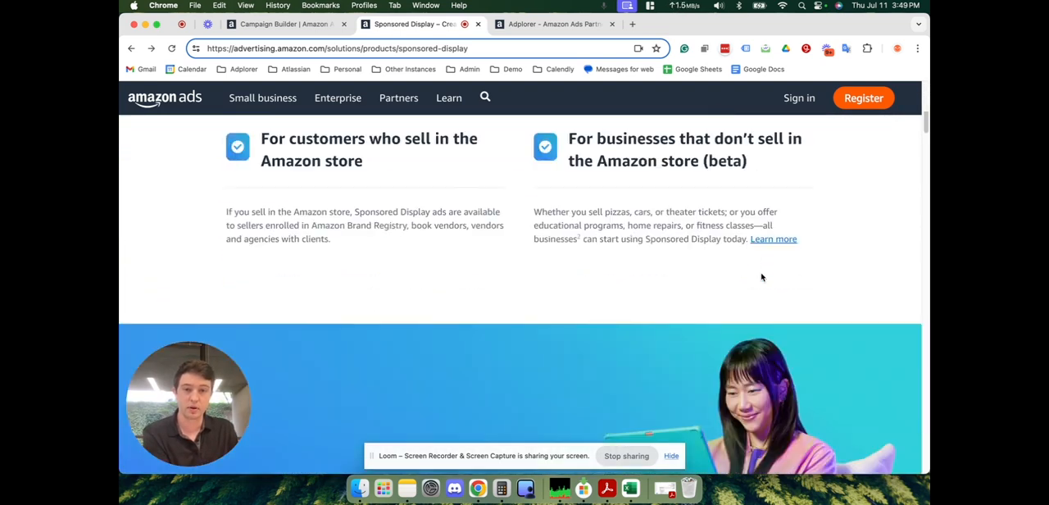
scroll(760, 276, "down", 5)
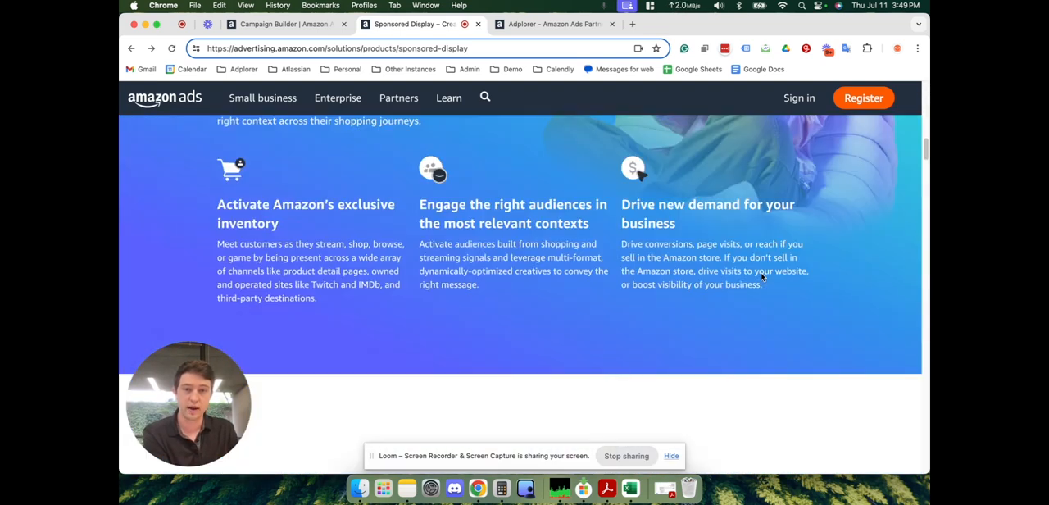
scroll(760, 277, "down", 5)
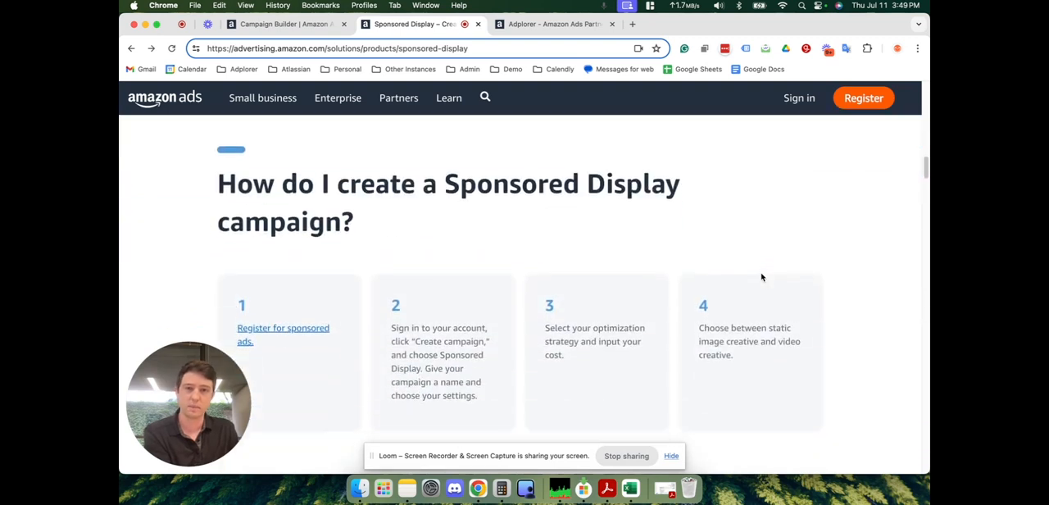
scroll(760, 277, "down", 5)
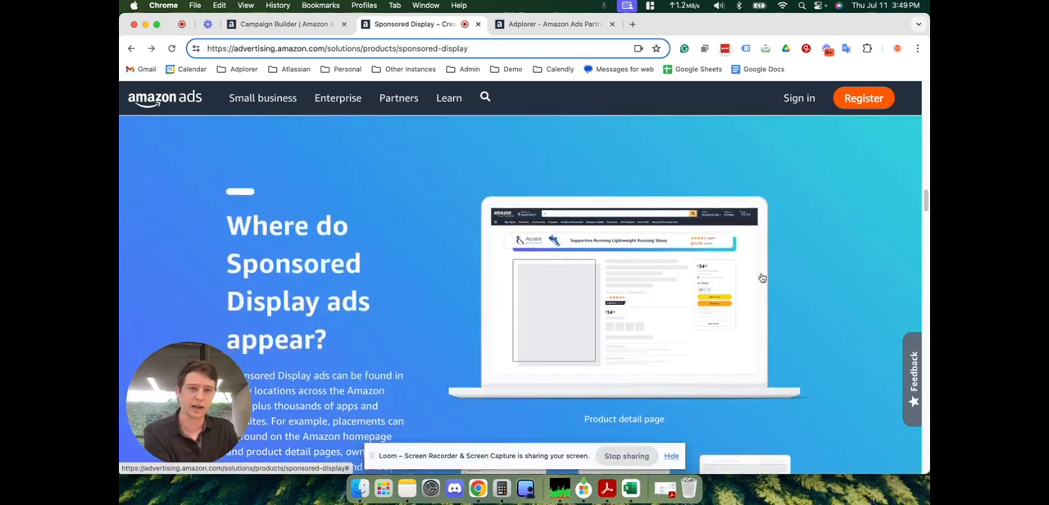
scroll(760, 277, "down", 3)
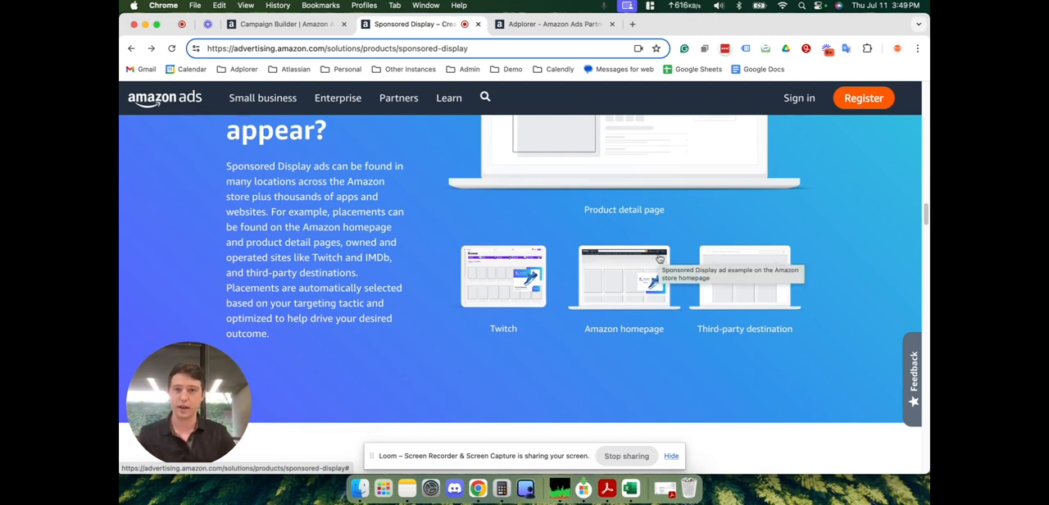
scroll(660, 259, "up", 20)
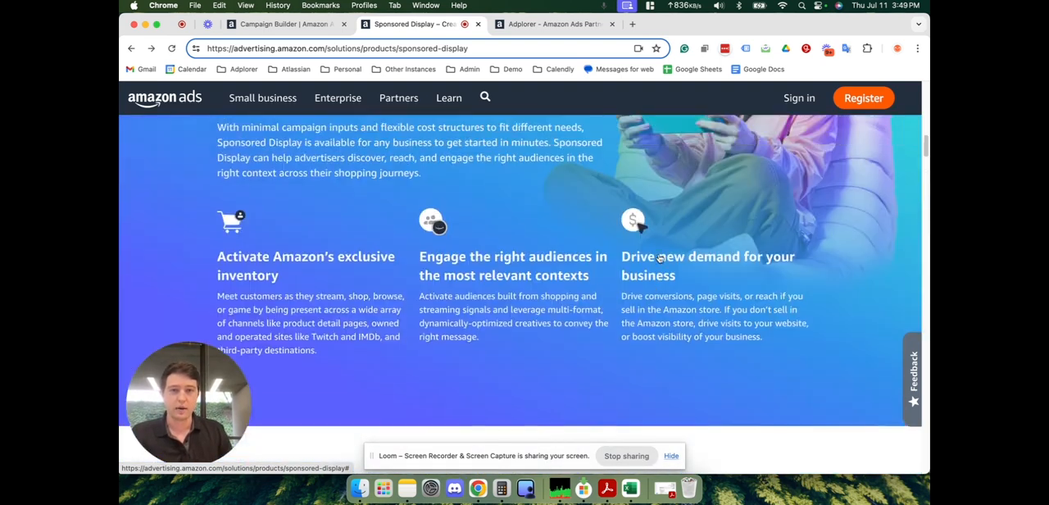
scroll(659, 259, "up", 4)
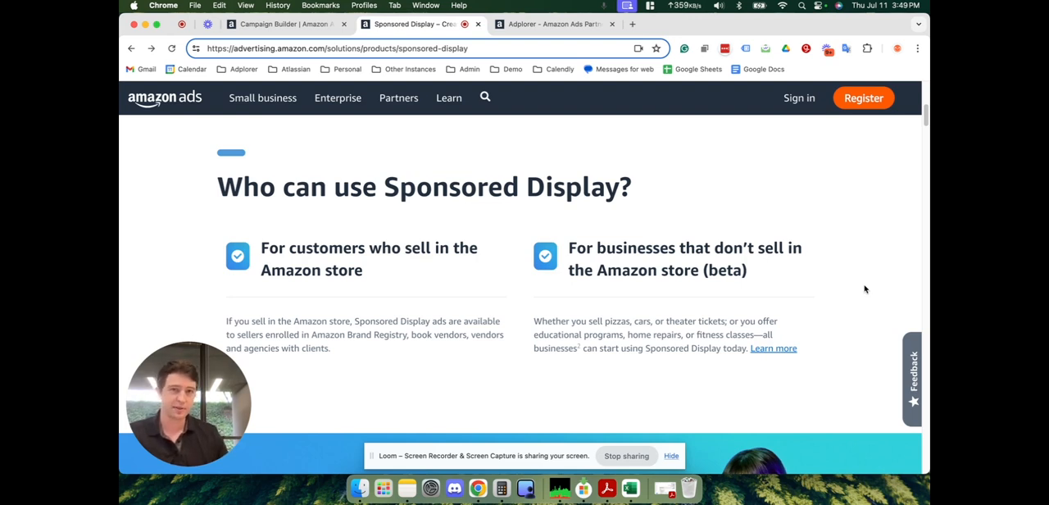
left_click(550, 24)
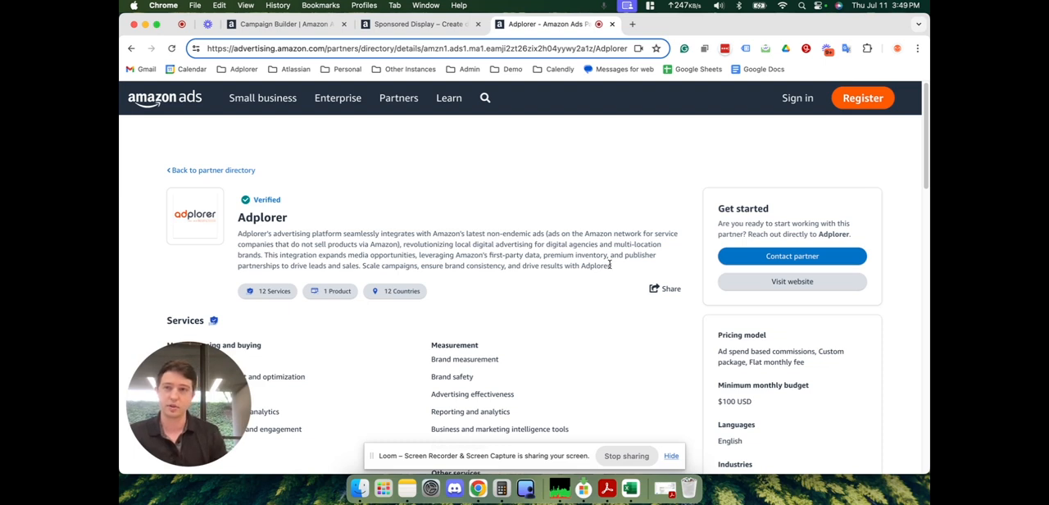
- Return to the Campaign Builder and start a new Sponsored Display campaign
left_click(269, 24)
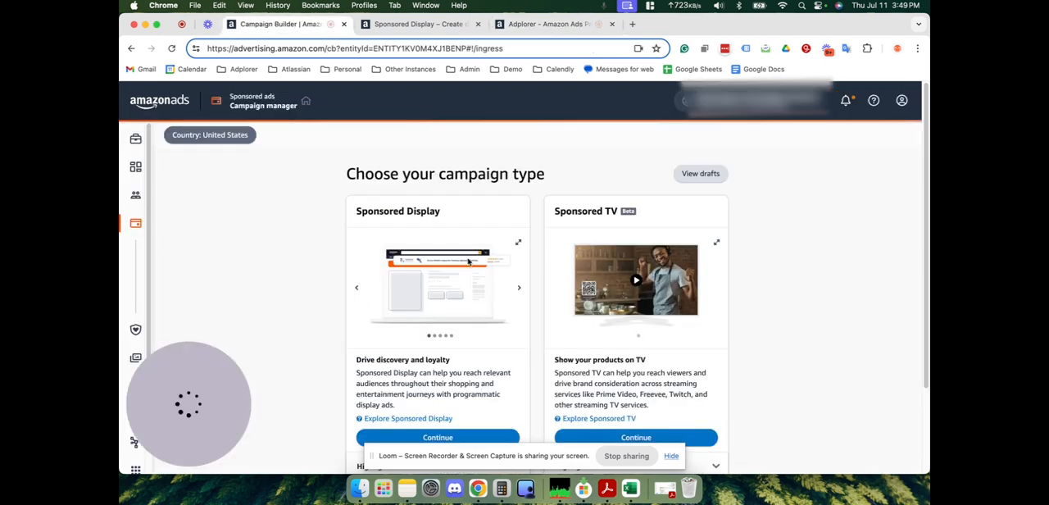
scroll(406, 328, "down", 2)
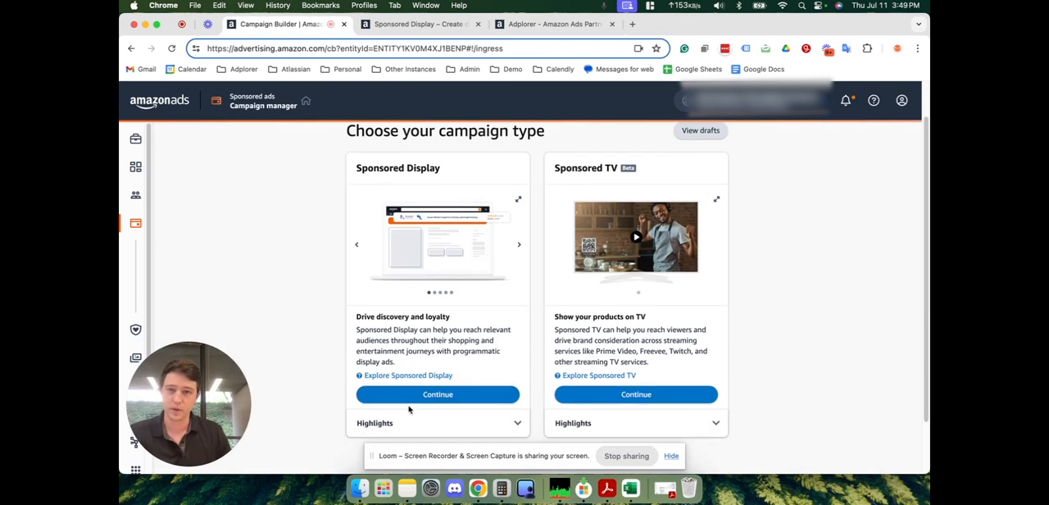
left_click(417, 395)
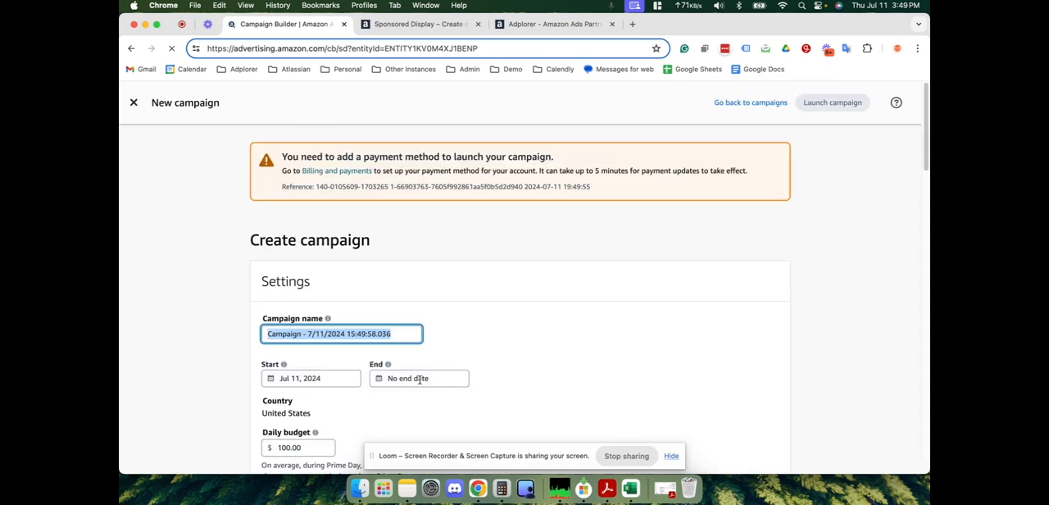
- Name the campaign Maid Services in the campaign settings
scroll(430, 328, "down", 2)
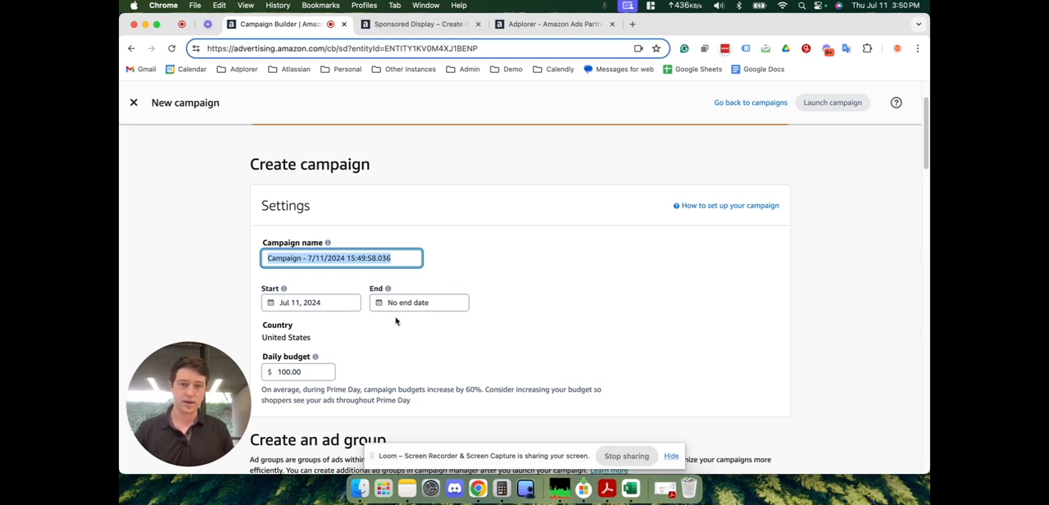
scroll(396, 320, "down", 5)
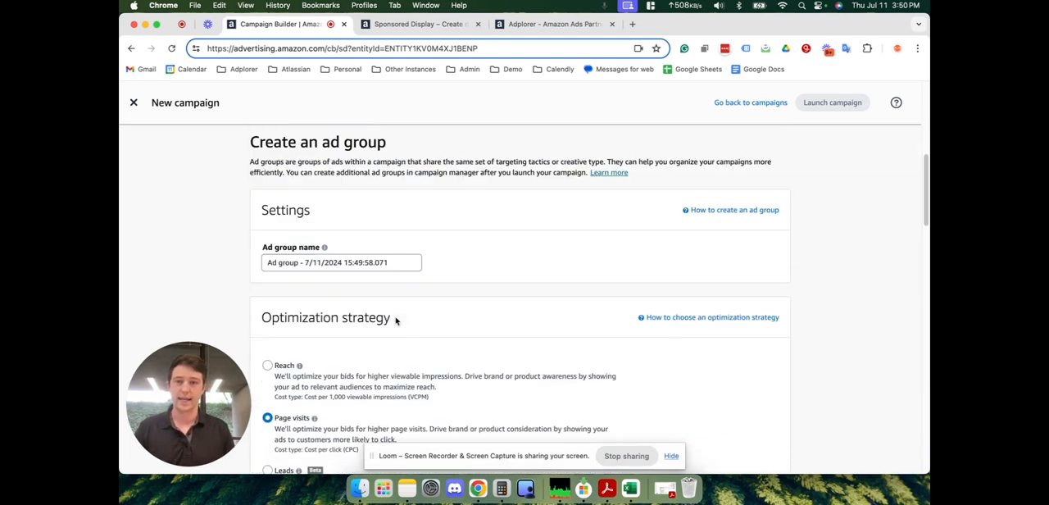
scroll(448, 302, "down", 3)
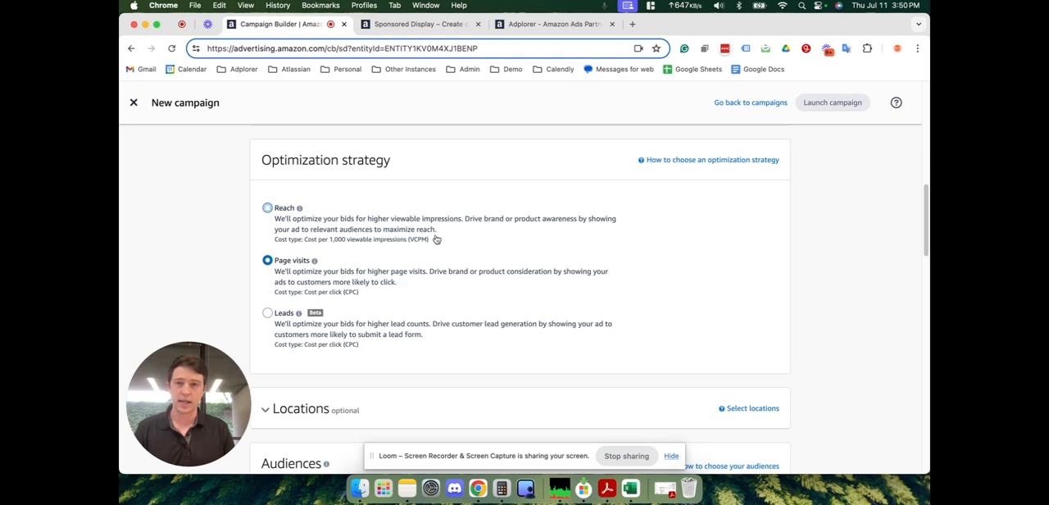
scroll(474, 293, "up", 5)
scroll(475, 293, "up", 2)
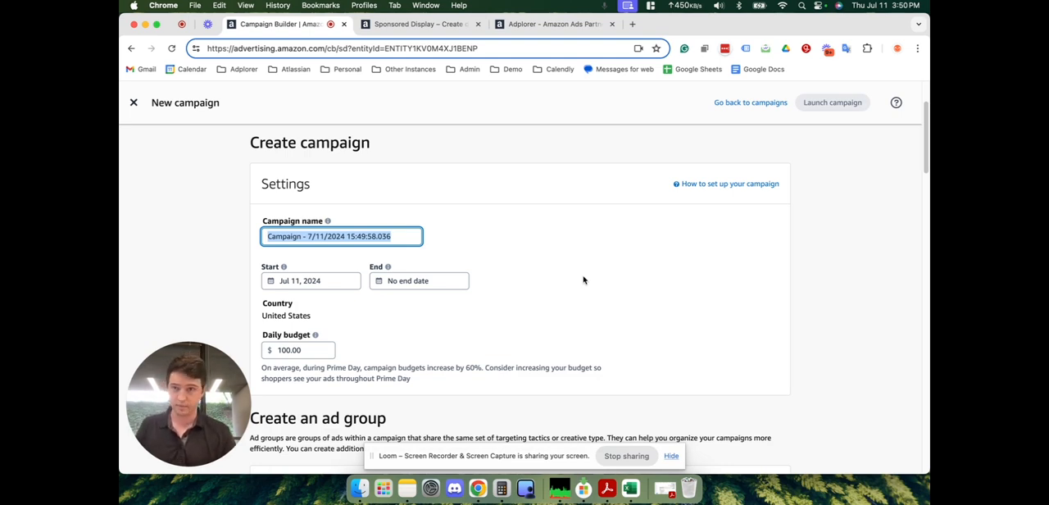
triple_click(403, 236)
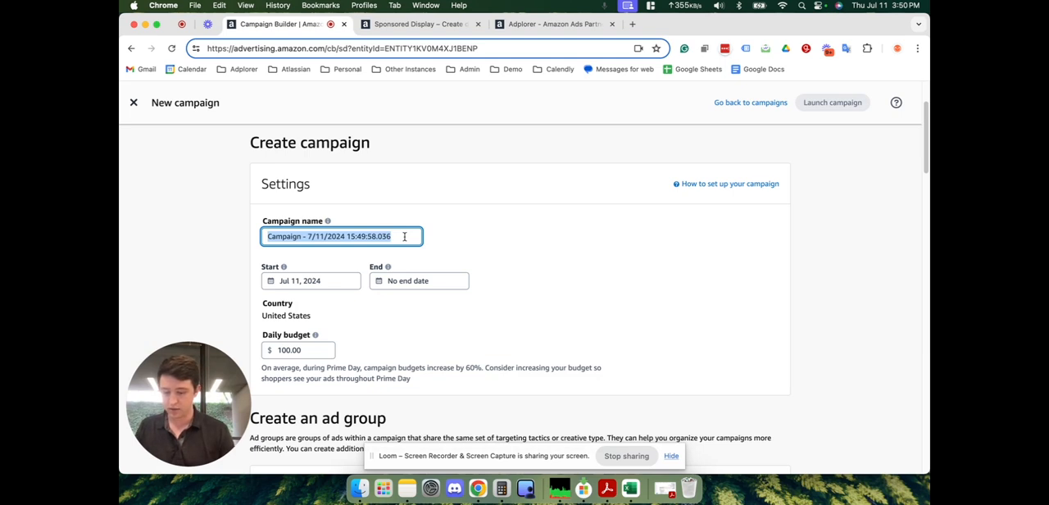
type("Maid Services")
left_click(529, 267)
scroll(344, 286, "down", 1)
left_click(289, 290)
left_click(369, 272)
- Name the ad group Residential Maid Services, correcting the spelling of the first word
scroll(369, 272, "down", 3)
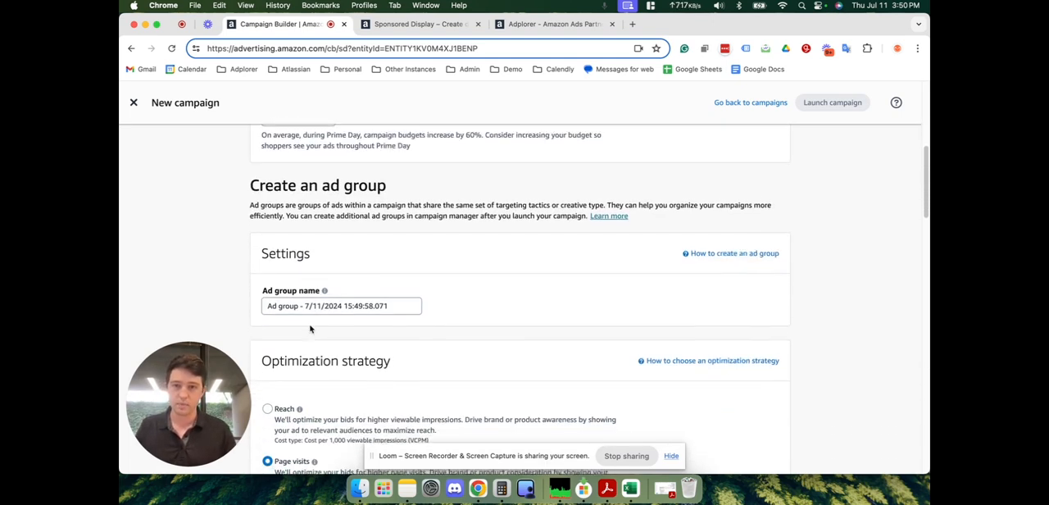
scroll(313, 323, "down", 1)
triple_click(317, 288)
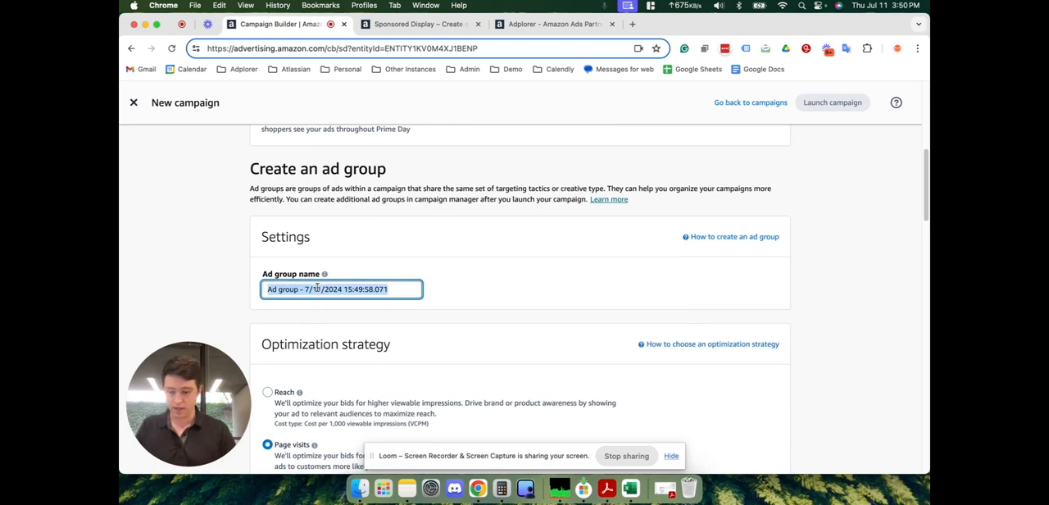
type("Residen")
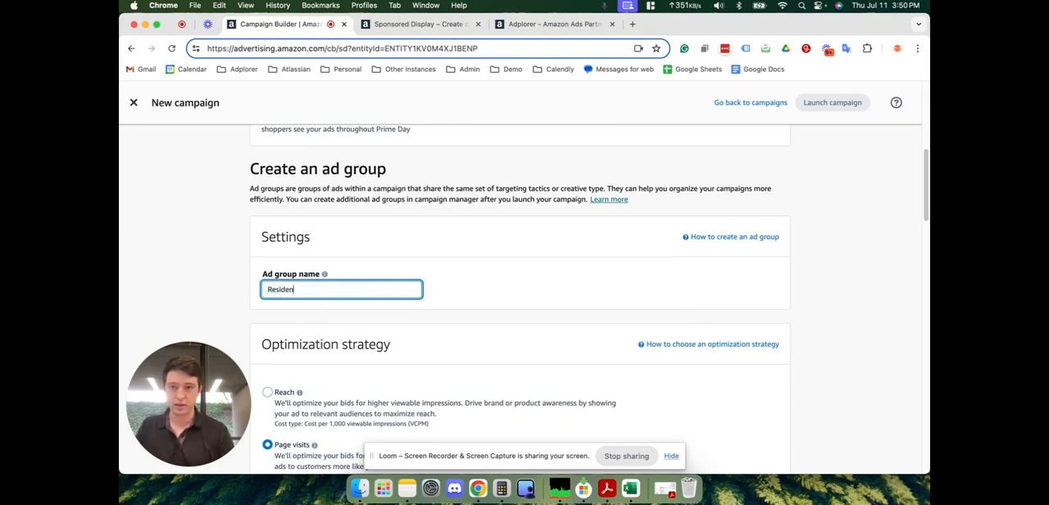
type("tal Maid")
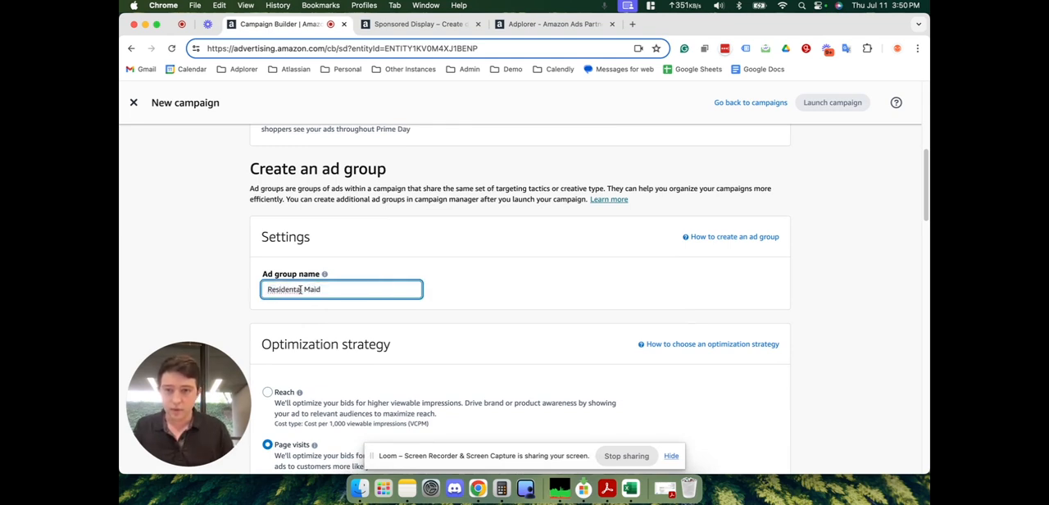
right_click(300, 289)
left_click(324, 196)
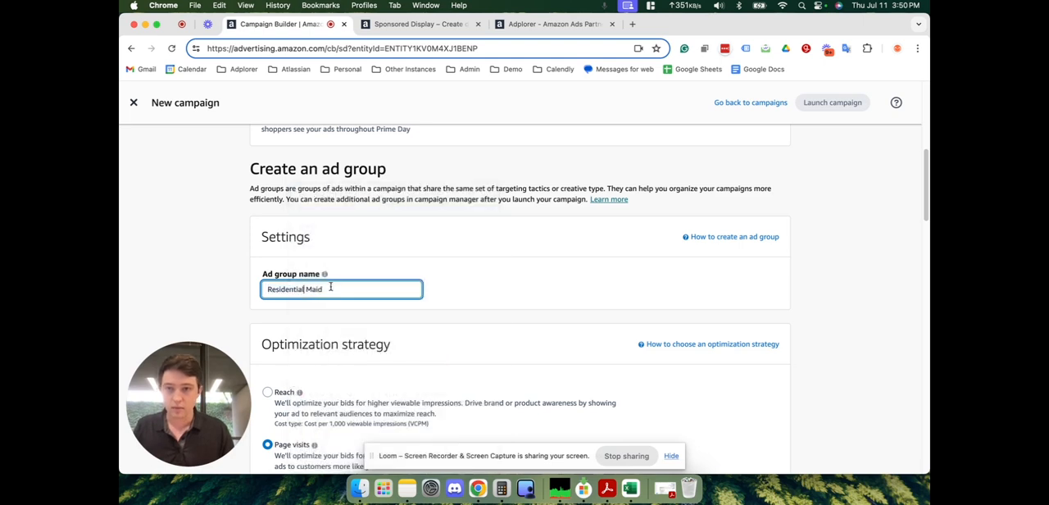
left_click(331, 289)
type("Services")
- Review the ad group's optimization strategy options and the optional Locations section
scroll(520, 298, "down", 4)
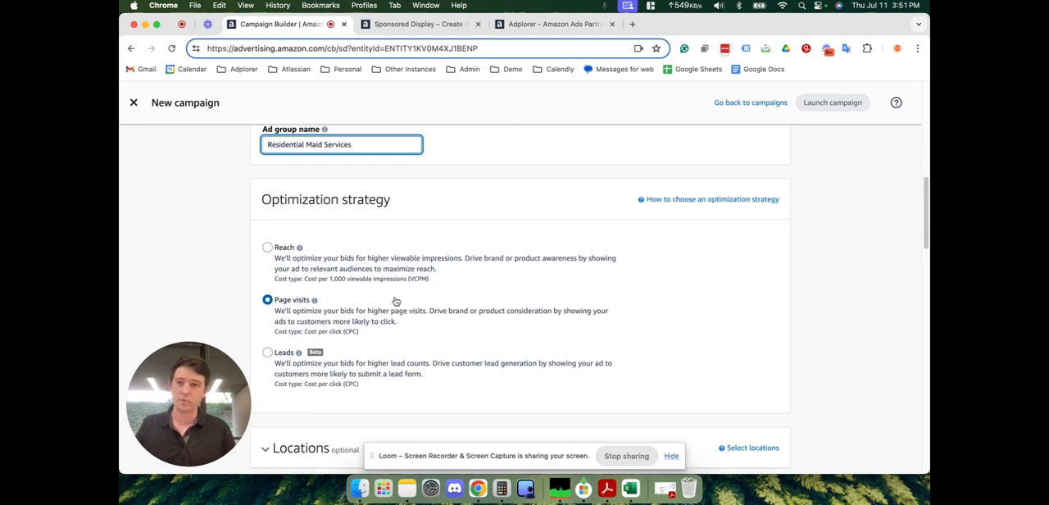
scroll(396, 302, "down", 1)
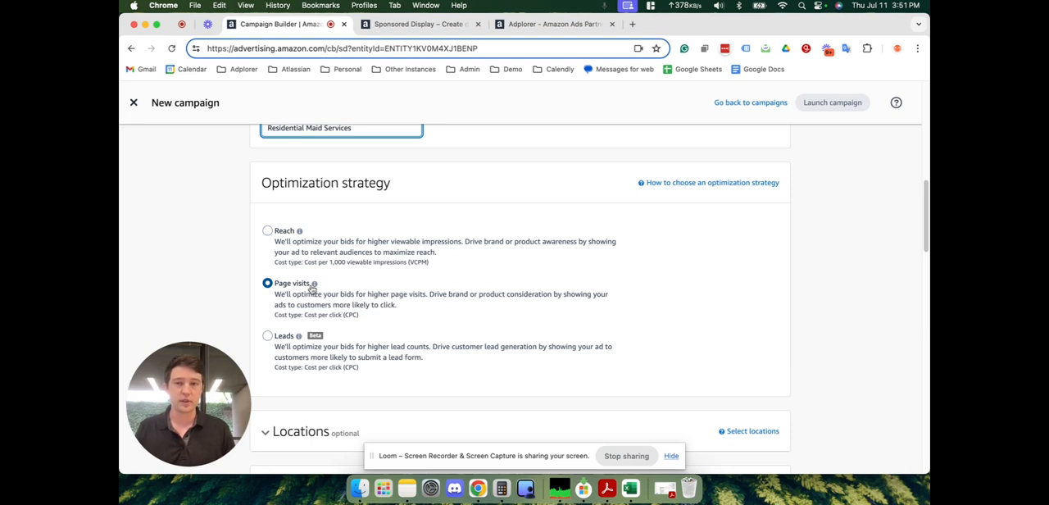
mouse_move(315, 285)
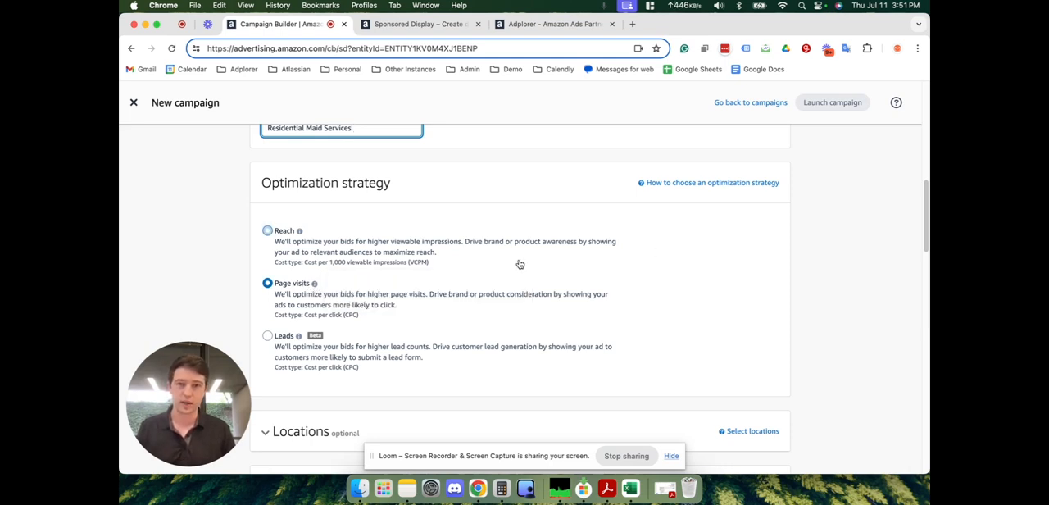
scroll(519, 264, "down", 3)
scroll(520, 264, "down", 2)
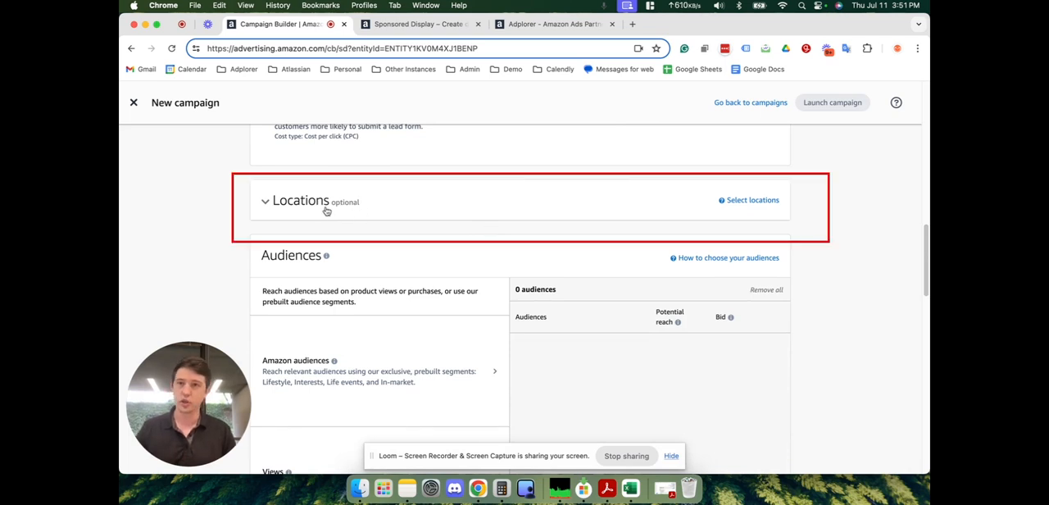
scroll(325, 210, "down", 2)
scroll(330, 183, "down", 1)
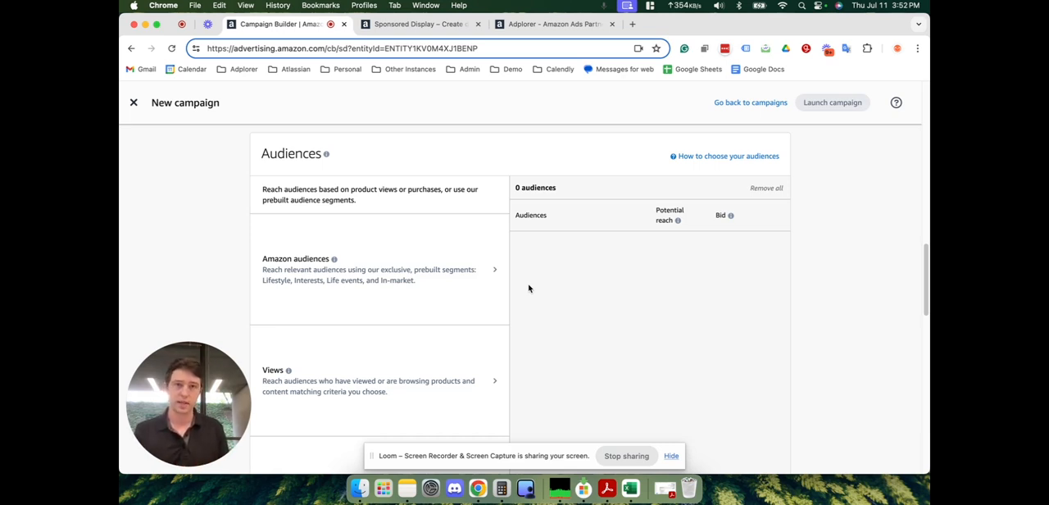
- Open the prebuilt Amazon audiences and examine the Lifestyle and Life events categories, collapsing each one after viewing
left_click(467, 272)
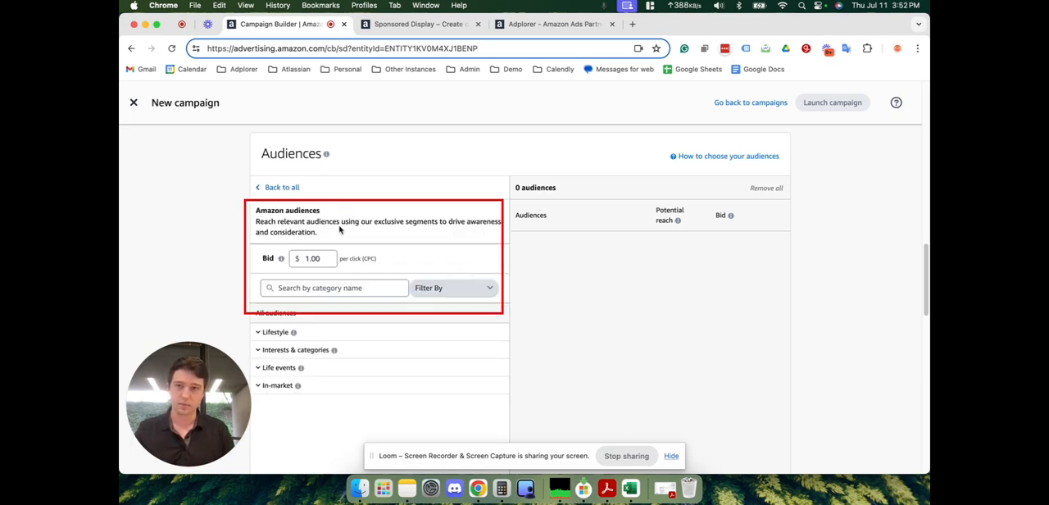
scroll(339, 230, "down", 2)
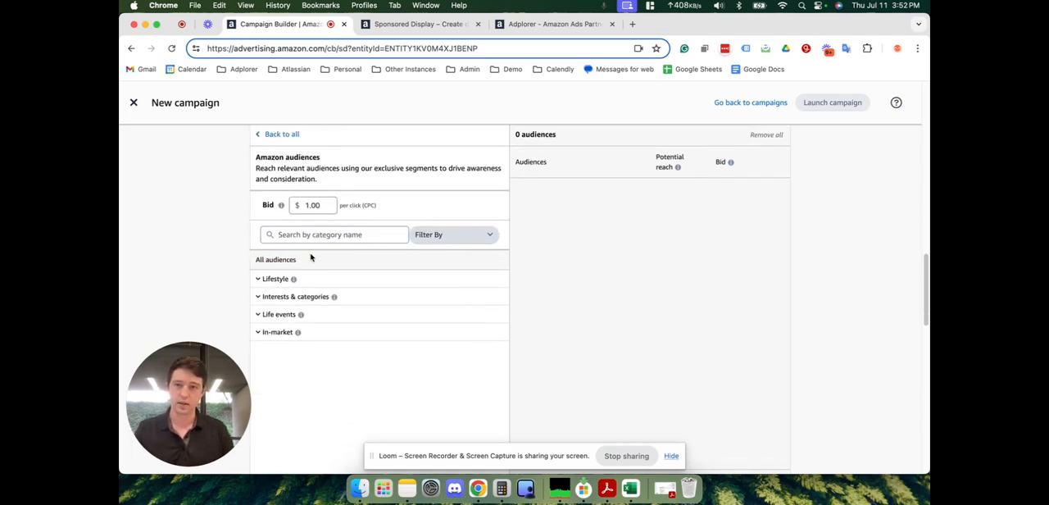
left_click(259, 279)
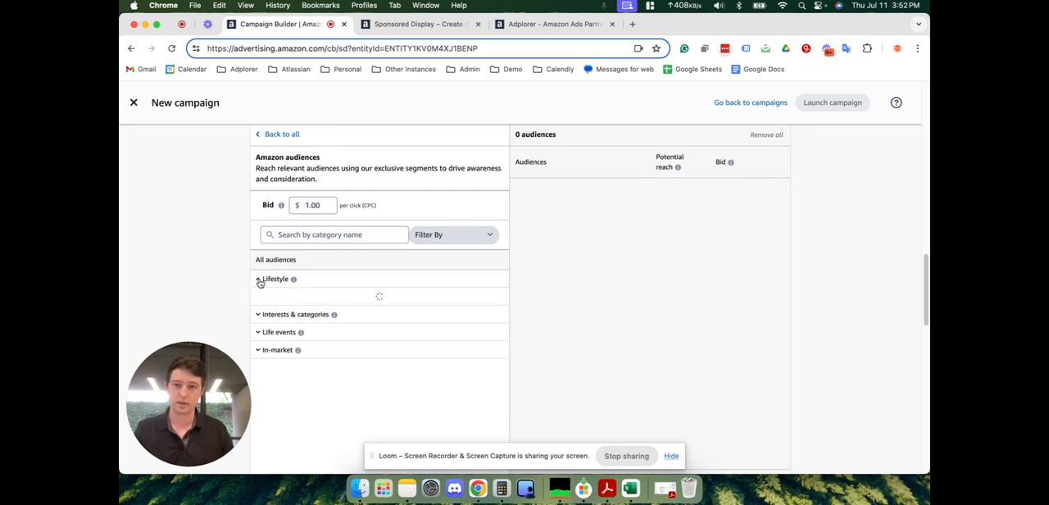
scroll(279, 269, "down", 1)
scroll(289, 309, "up", 1)
left_click(259, 274)
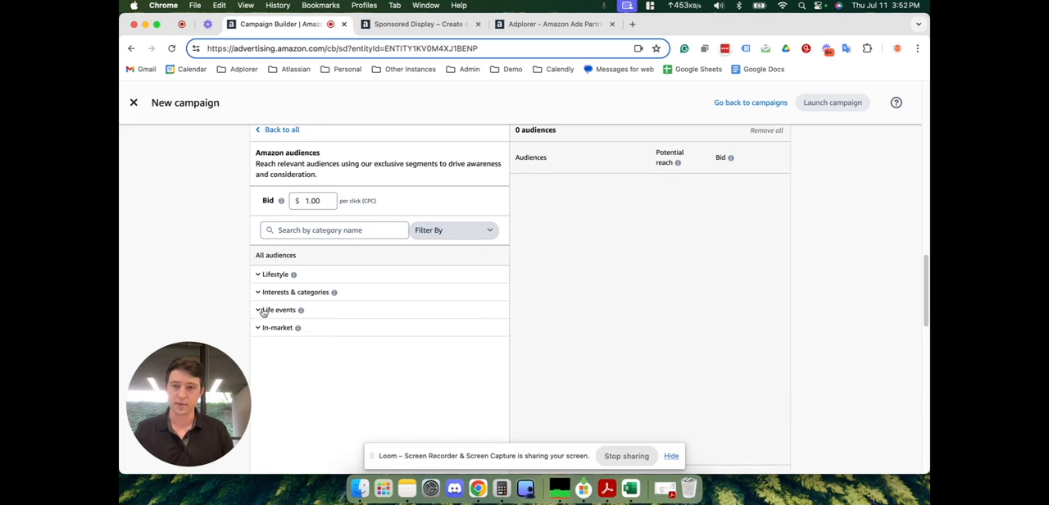
left_click(258, 310)
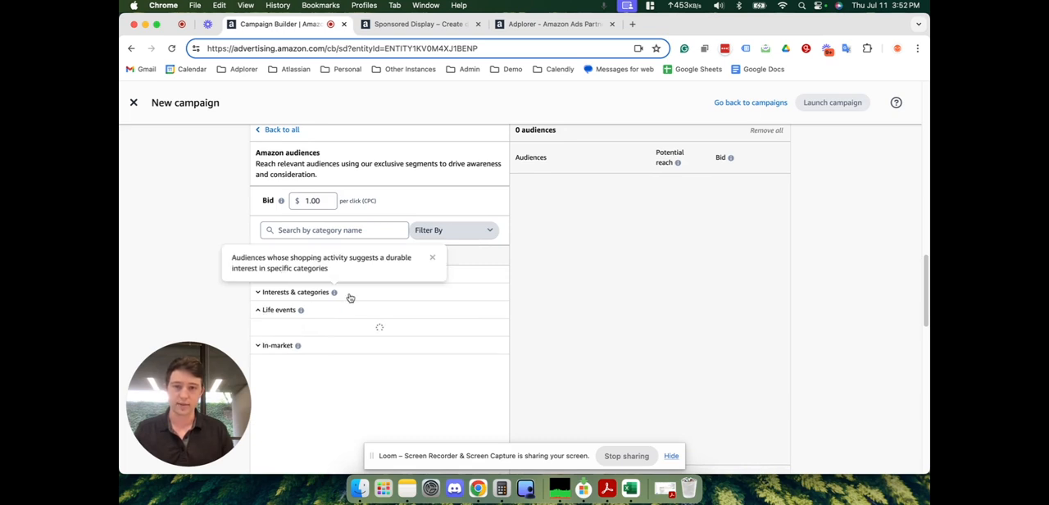
scroll(350, 297, "down", 3)
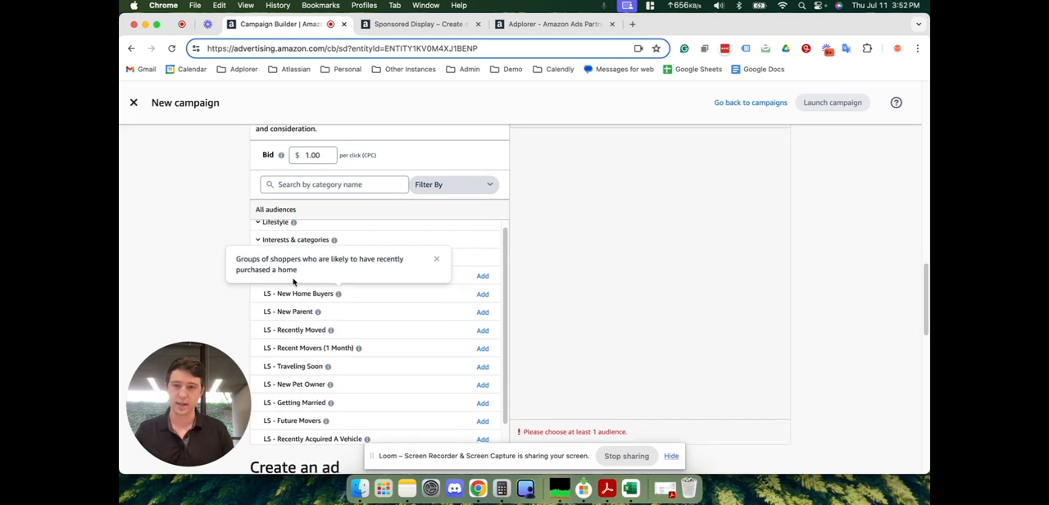
scroll(266, 251, "up", 1)
left_click(260, 277)
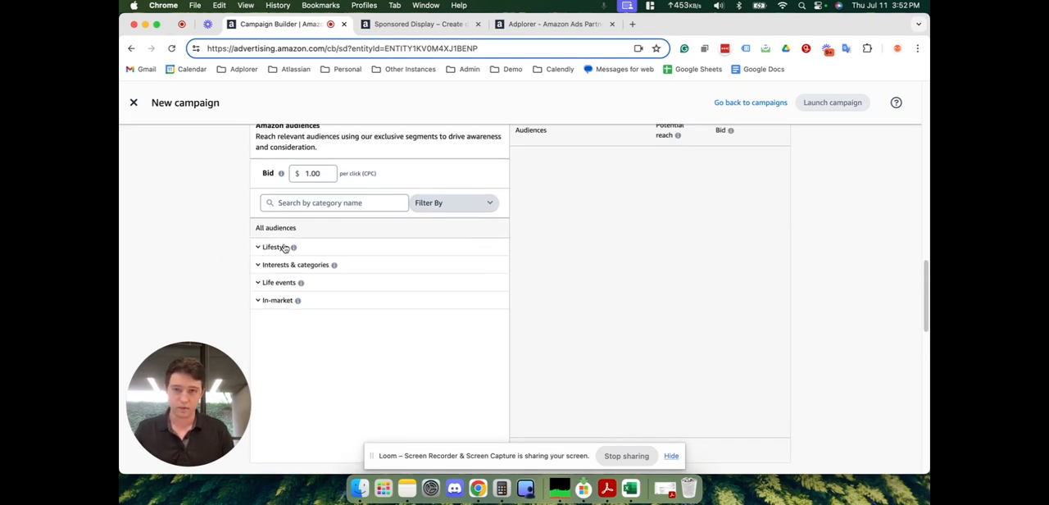
- Search the Amazon audiences for Luxury and add the LS - Luxury Car Owners audience to the ad group
left_click(315, 202)
scroll(246, 237, "up", 5)
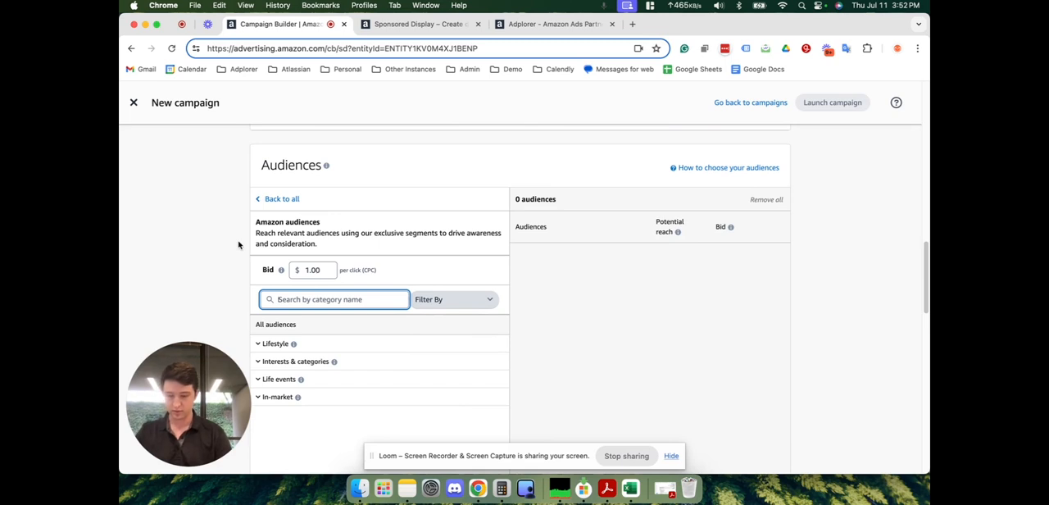
type("Luxury")
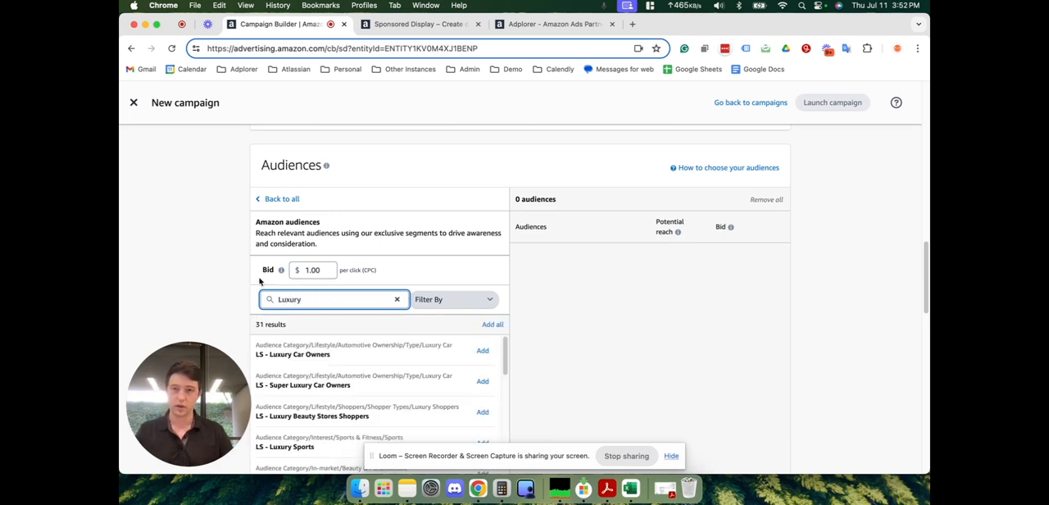
scroll(304, 285, "down", 5)
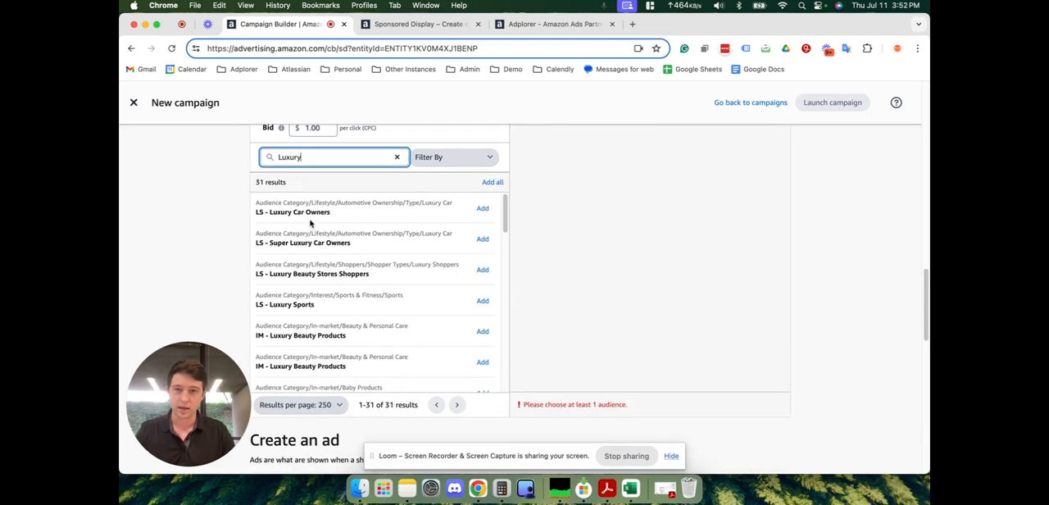
left_click(483, 210)
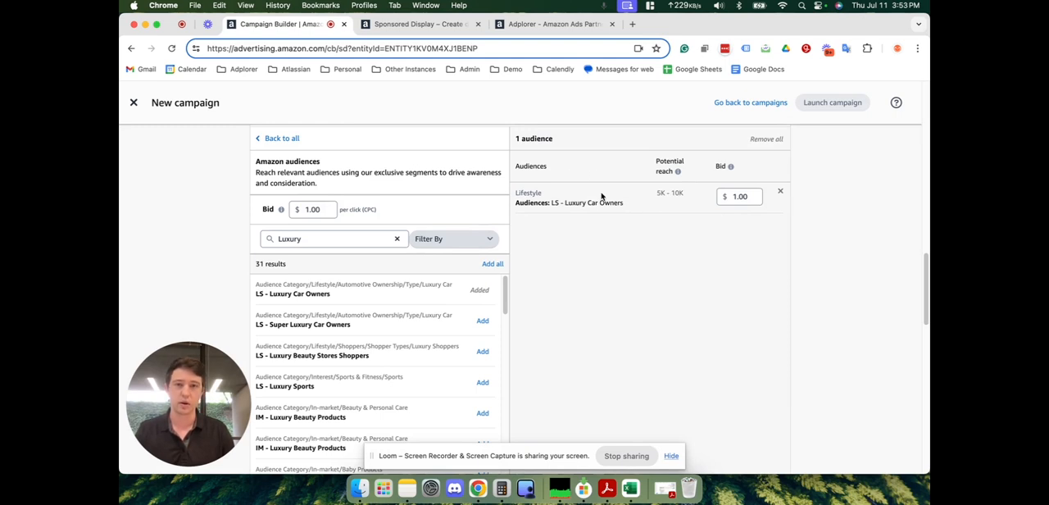
mouse_move(678, 173)
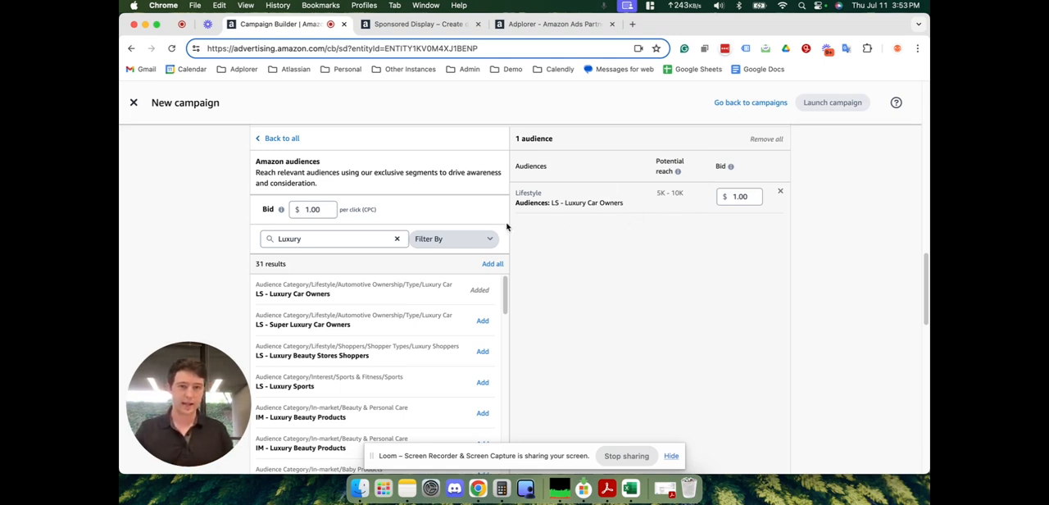
- Search the Amazon audiences for Tesla and add the LS - Vehicle Ownership Make - Tesla audience
double_click(323, 239)
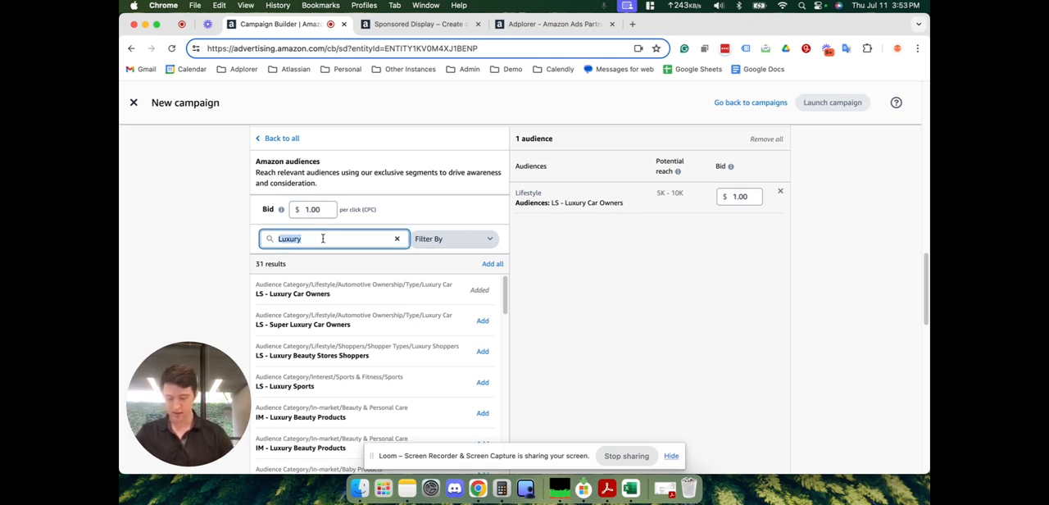
type("Te")
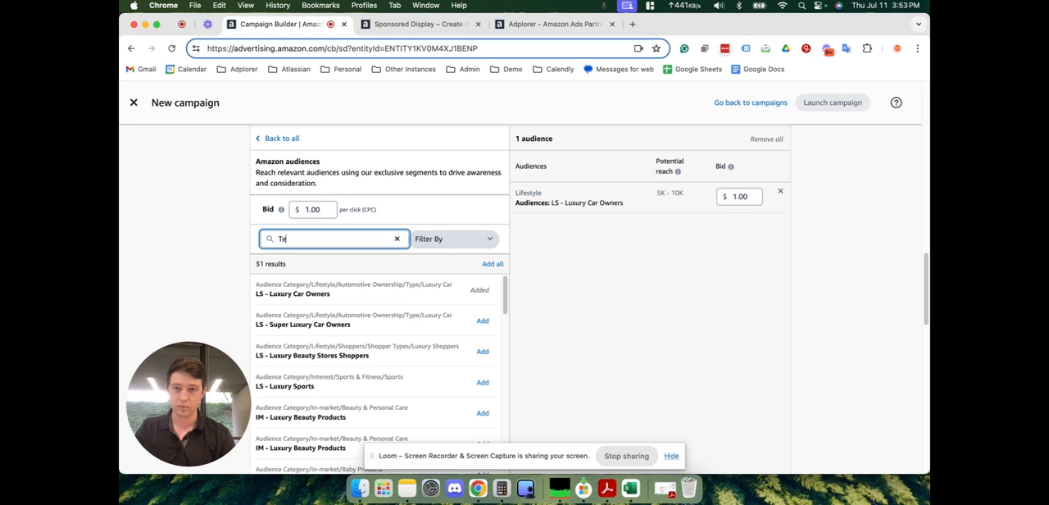
type("sla")
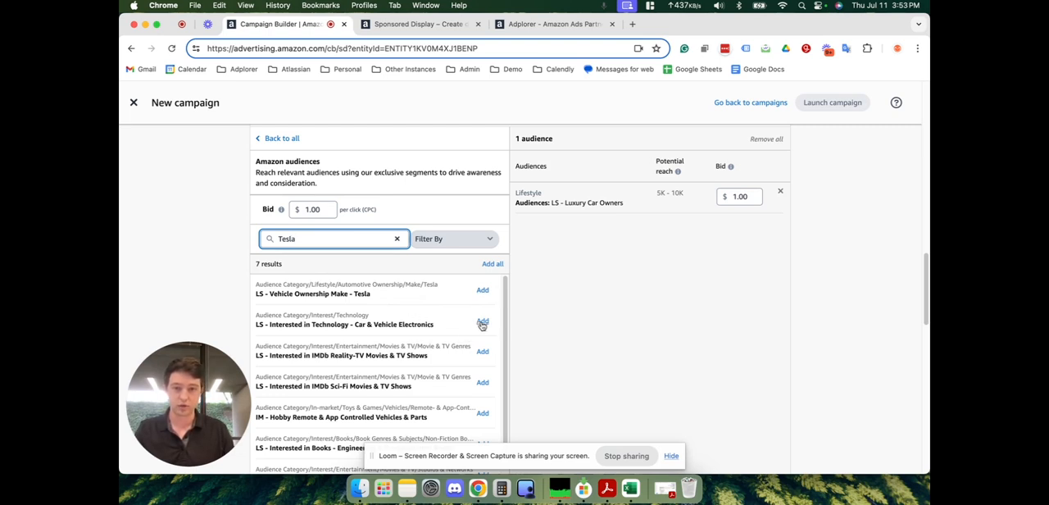
left_click(482, 292)
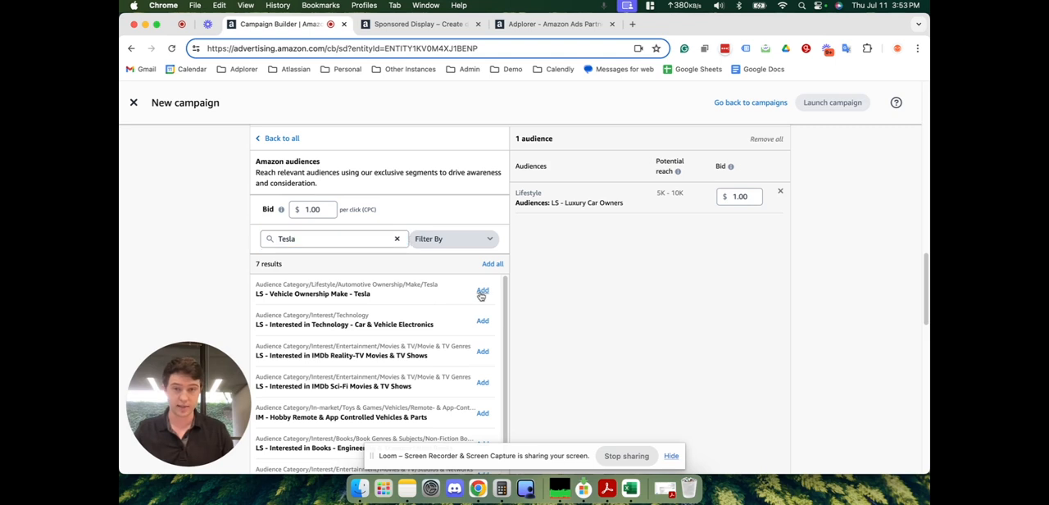
- Search the Amazon audiences for Auto Enthusiasts and add the LS - Auto Enthusiasts audience
double_click(355, 235)
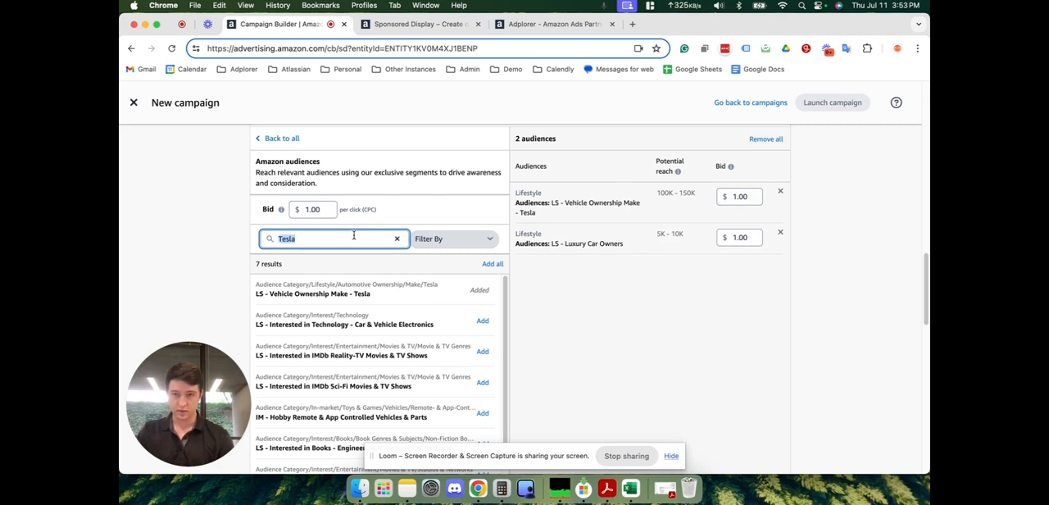
type("Auto Enth")
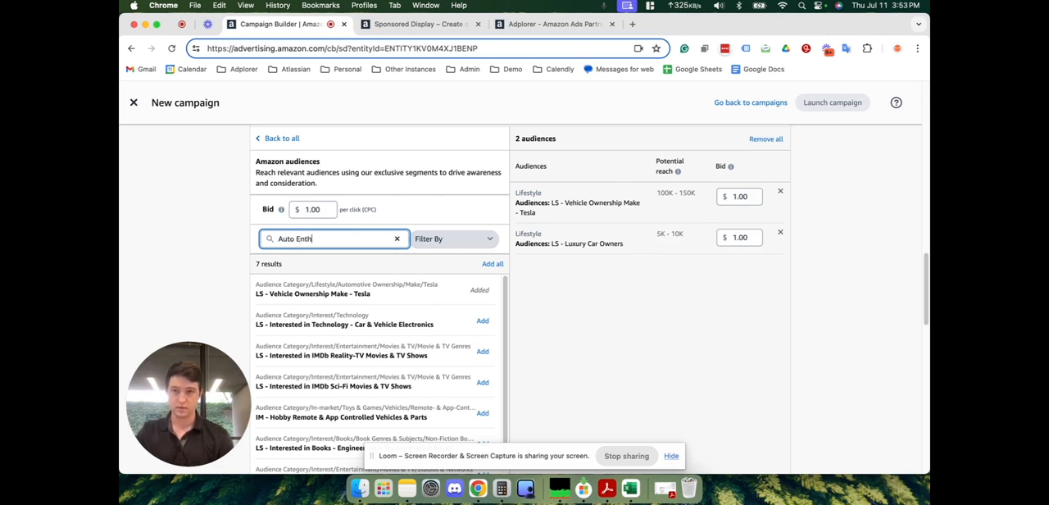
type("usiasts")
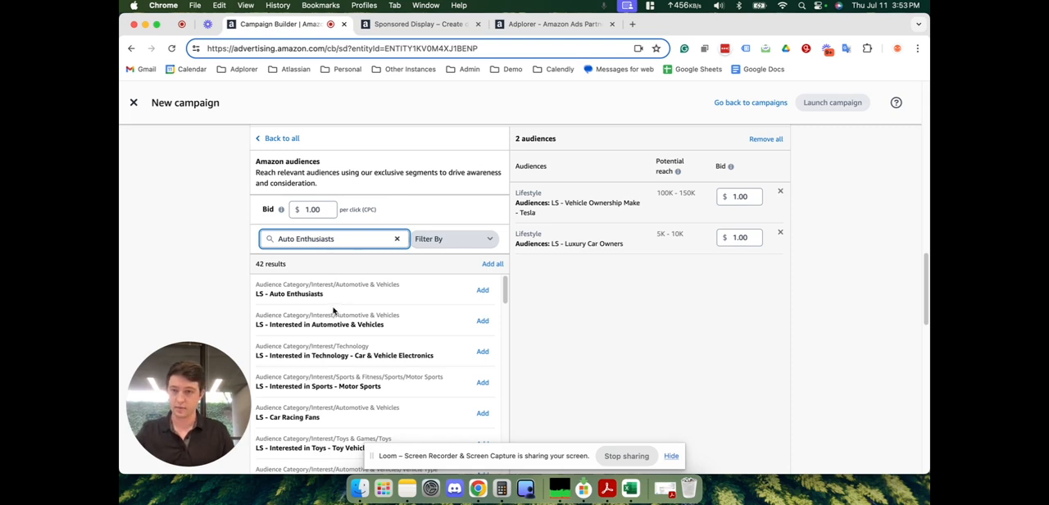
left_click(483, 290)
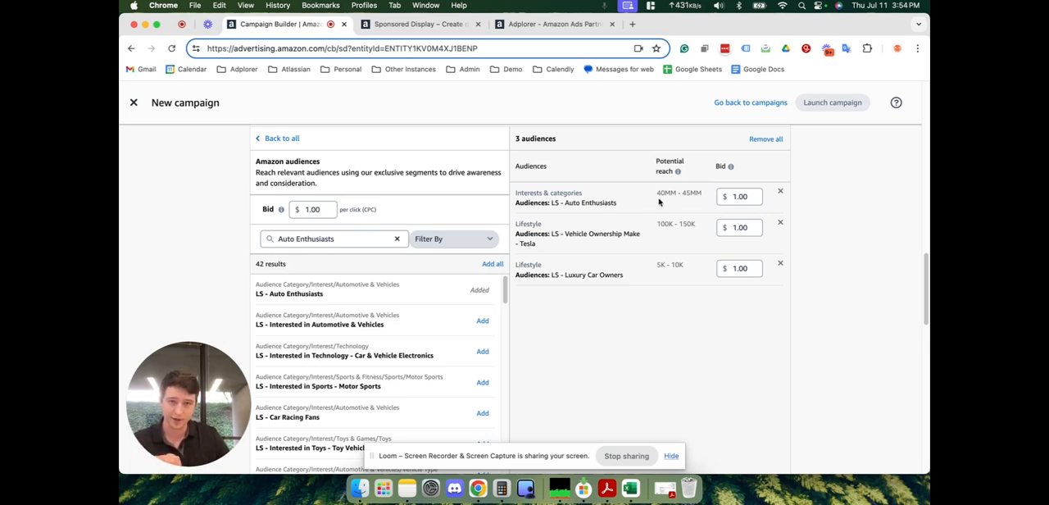
- Compare the potential reach of the added Auto Enthusiasts and Luxury Car Owners audiences
left_click_drag(656, 193, 703, 195)
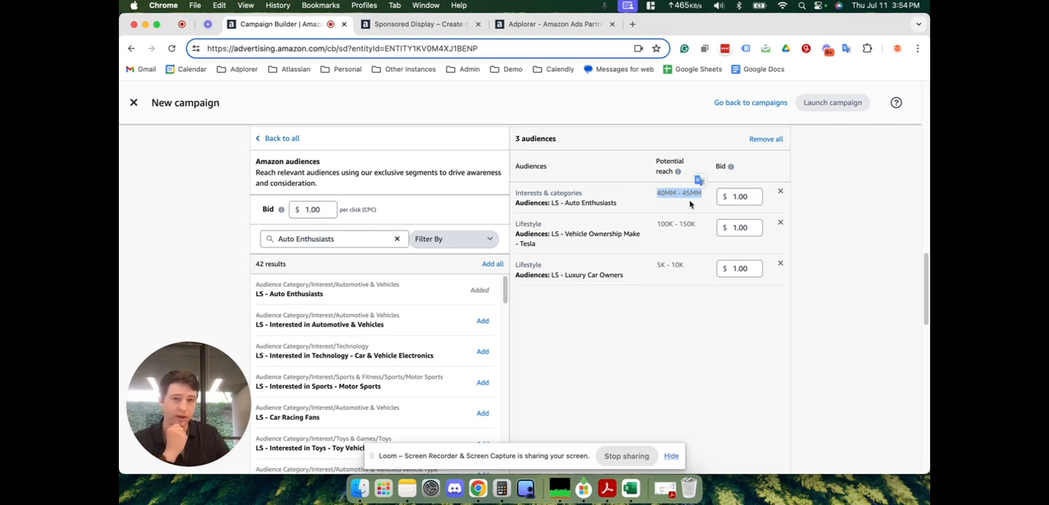
left_click(690, 204)
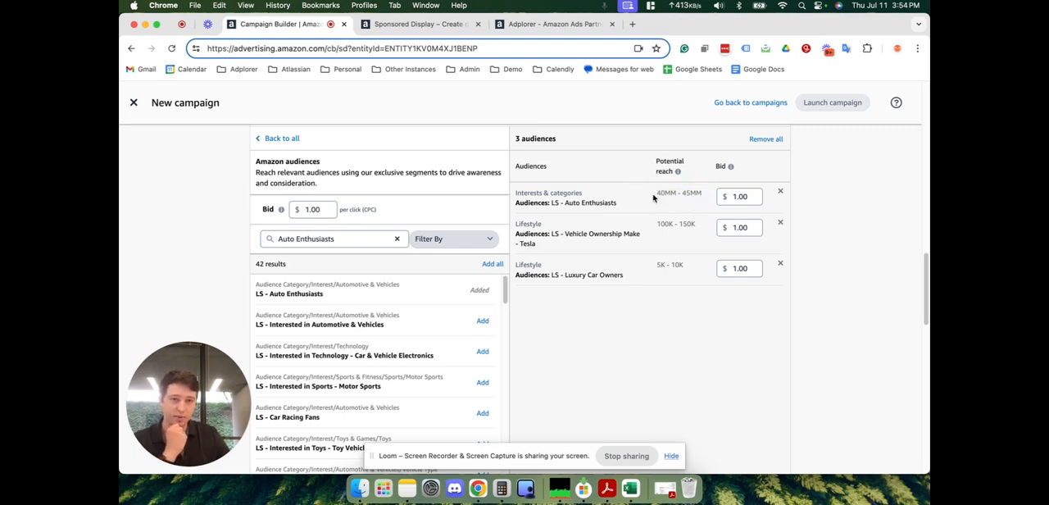
left_click_drag(685, 265, 673, 264)
left_click(672, 275)
- Switch from the prebuilt Amazon audiences to Views targeting and check the available lookback periods
scroll(673, 276, "up", 1)
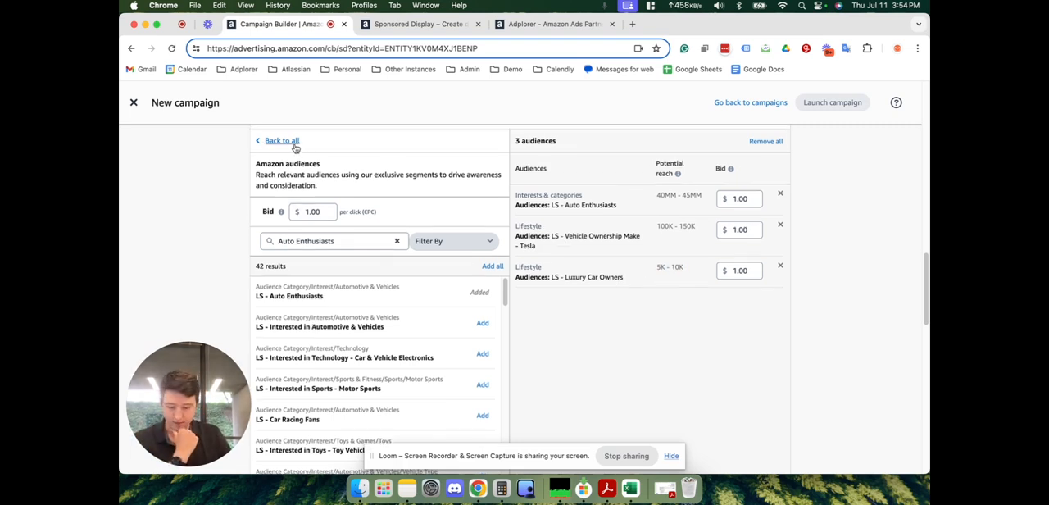
left_click(293, 143)
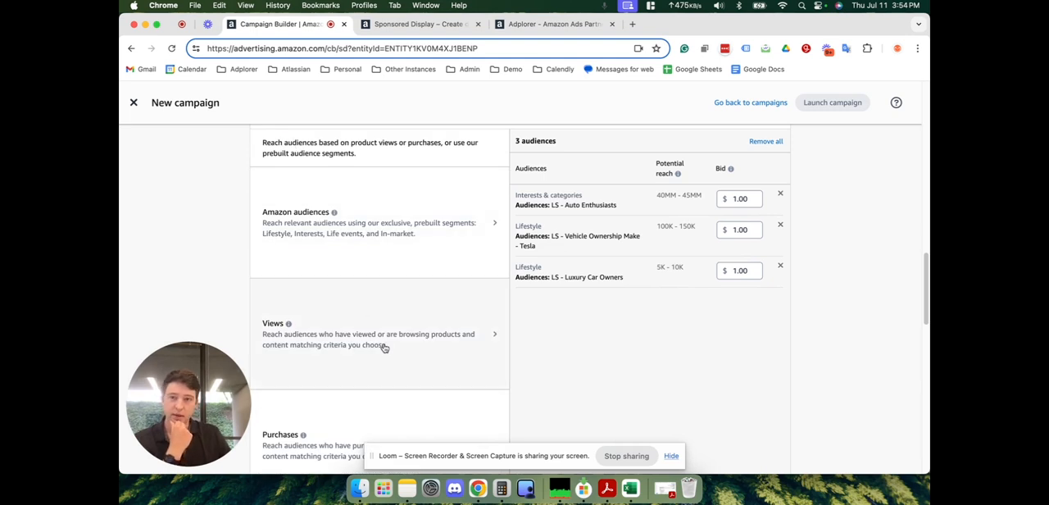
scroll(383, 346, "down", 1)
left_click(412, 317)
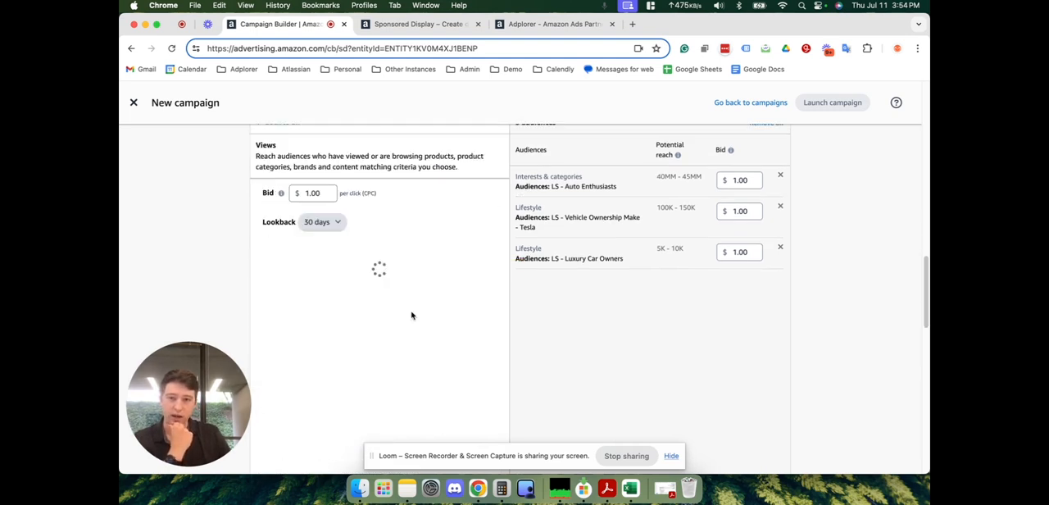
left_click(398, 251)
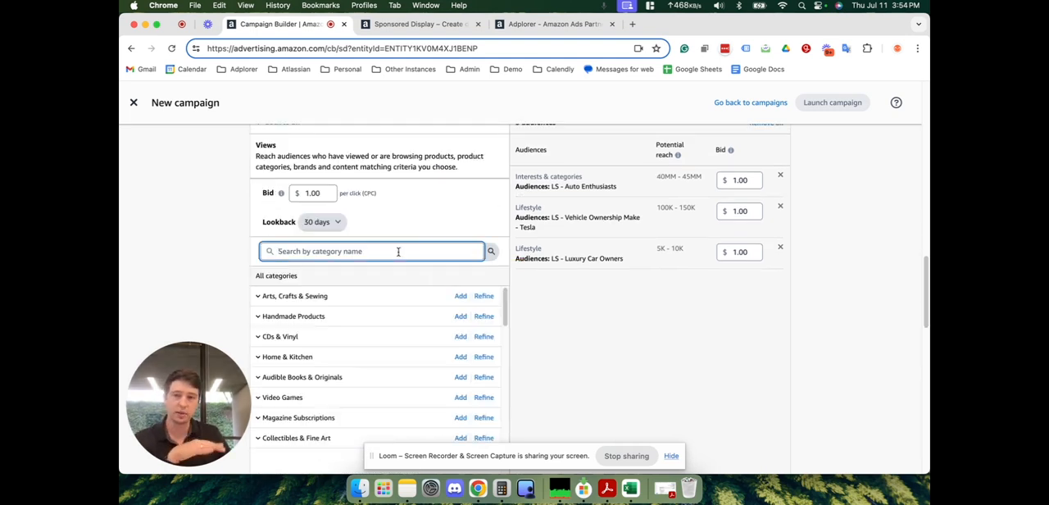
scroll(398, 251, "up", 1)
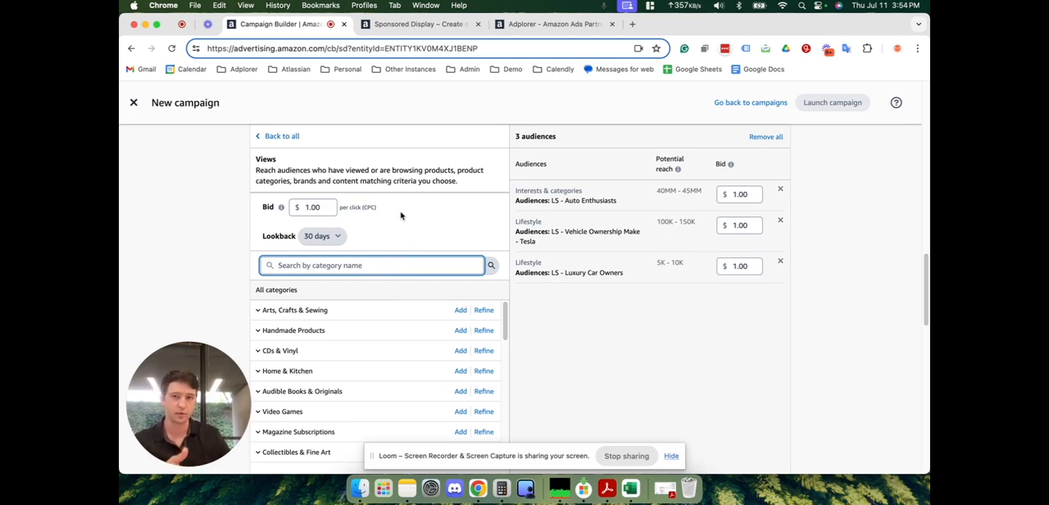
left_click(326, 239)
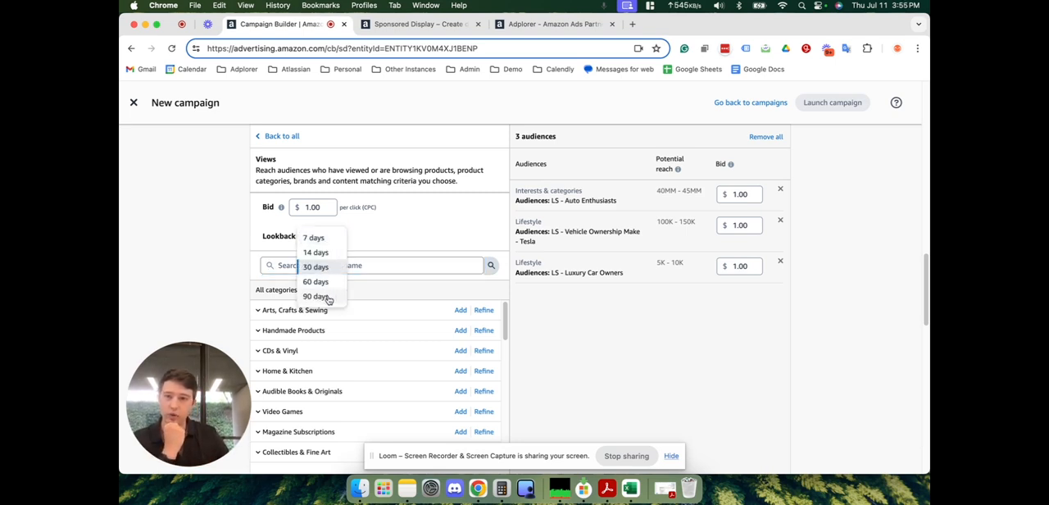
left_click(373, 242)
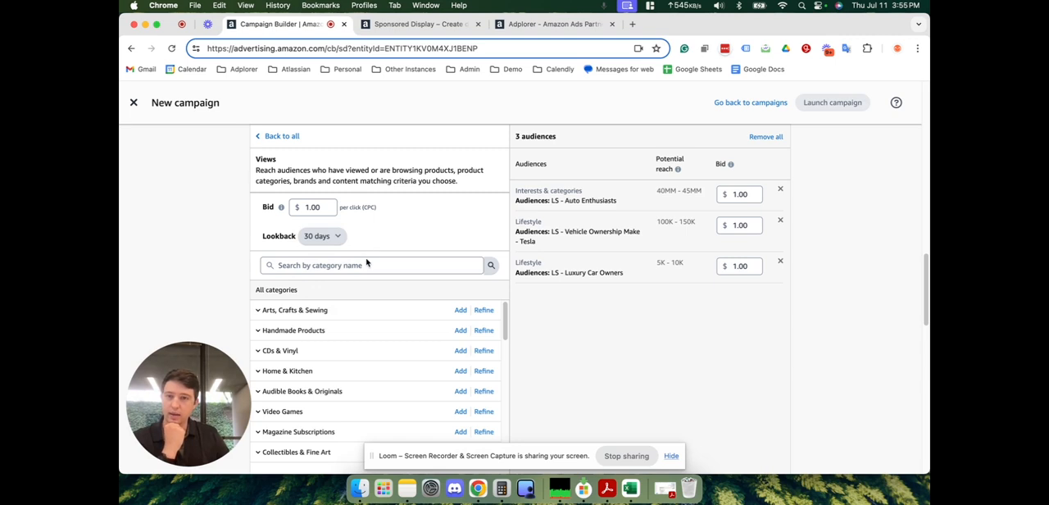
- Search the Views categories for Golf and add the Golf category under Books/Sports & Outdoors
left_click(312, 262)
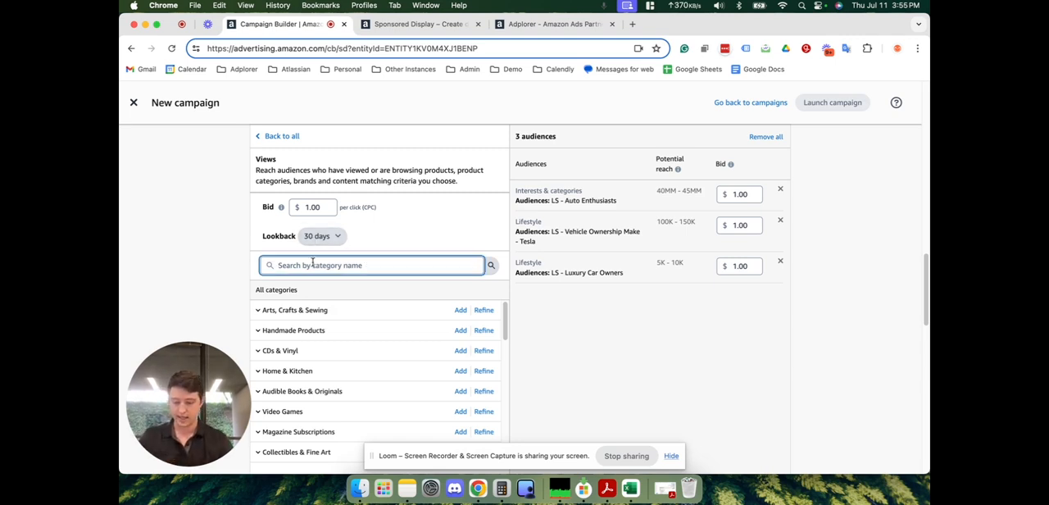
type("Golf")
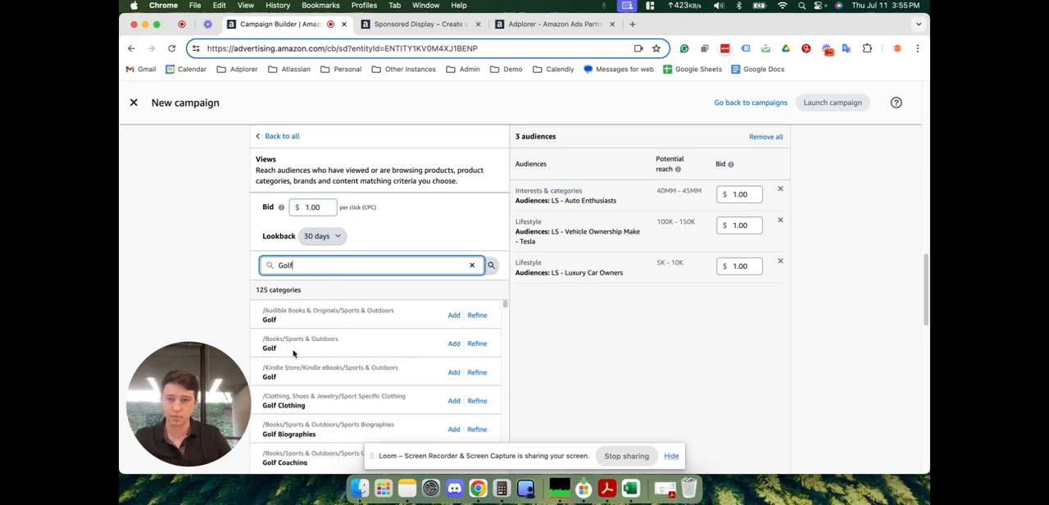
left_click(454, 345)
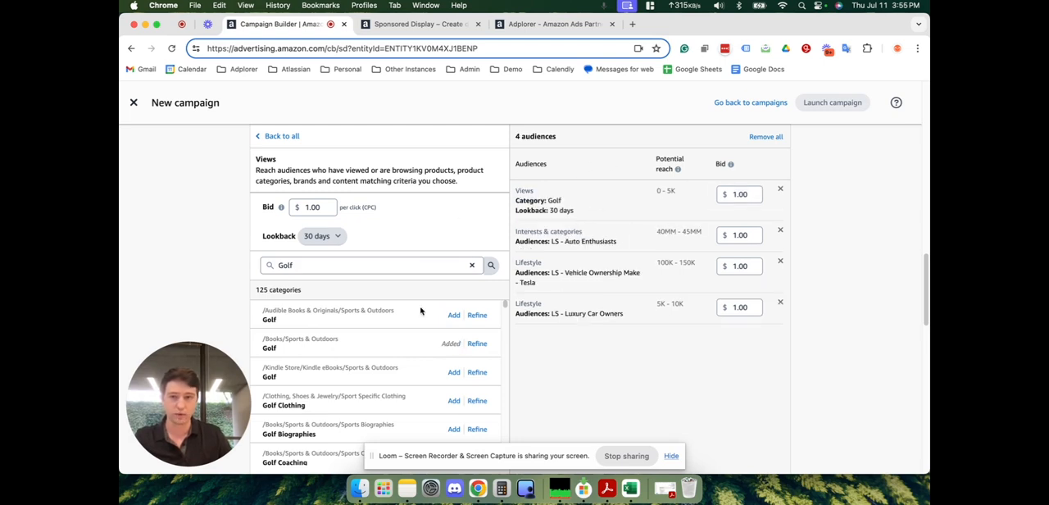
- Examine the Golf category's refinement options for genre, price range, star ratings and shipping, closing them without adding a refinement
left_click(477, 344)
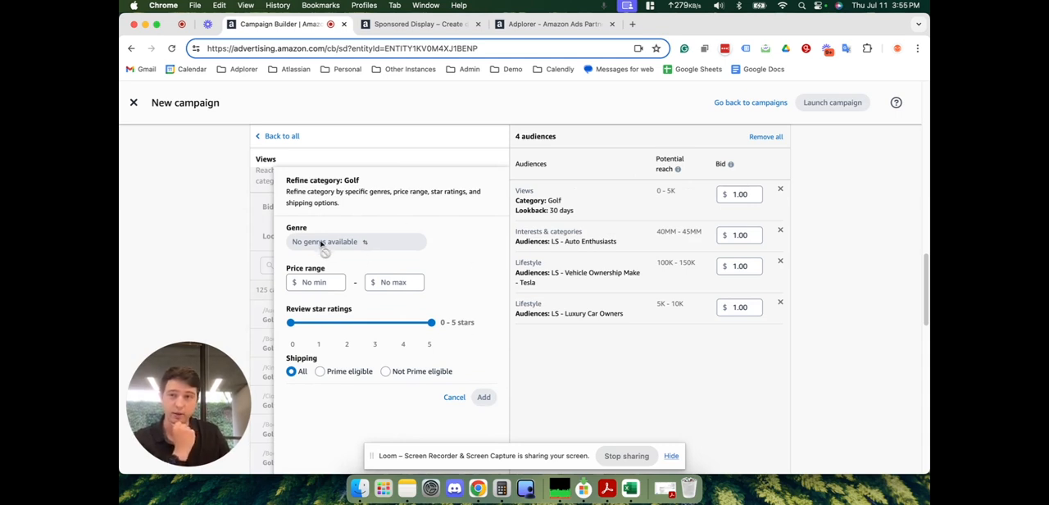
left_click(316, 281)
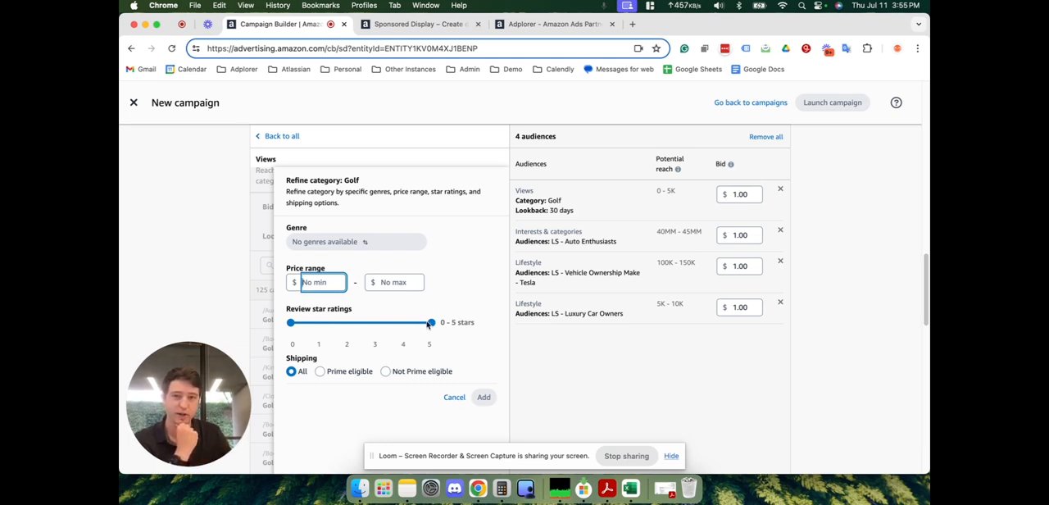
left_click(367, 396)
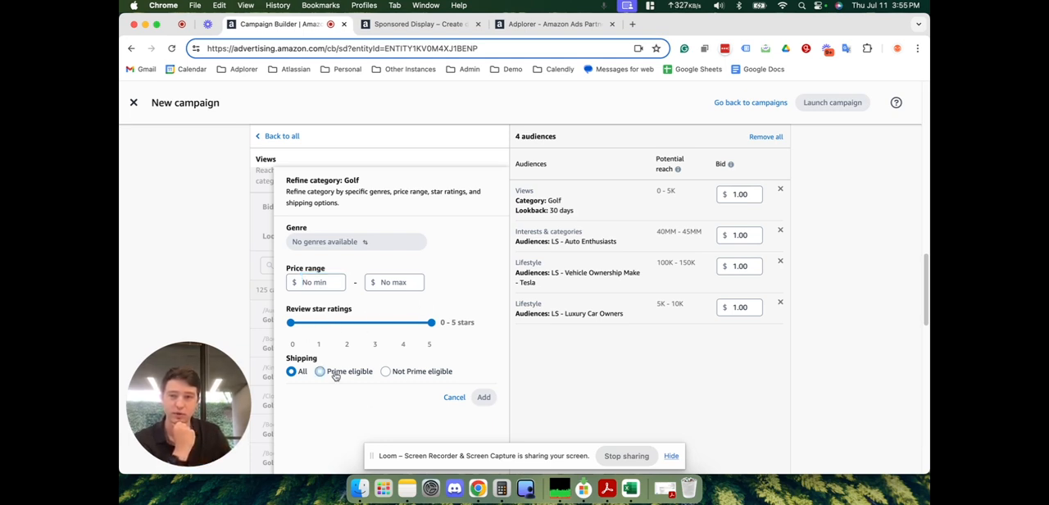
left_click(453, 397)
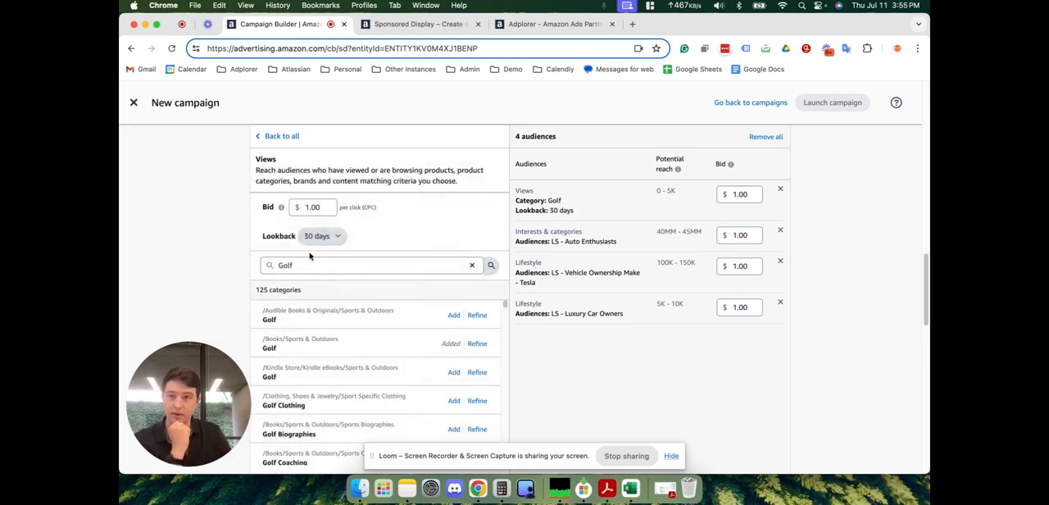
- Search the Views categories for Tennis, add Tennis under Books/Sports & Outdoors/Racket Sports, and return to the audience types
double_click(324, 265)
type("Tennis")
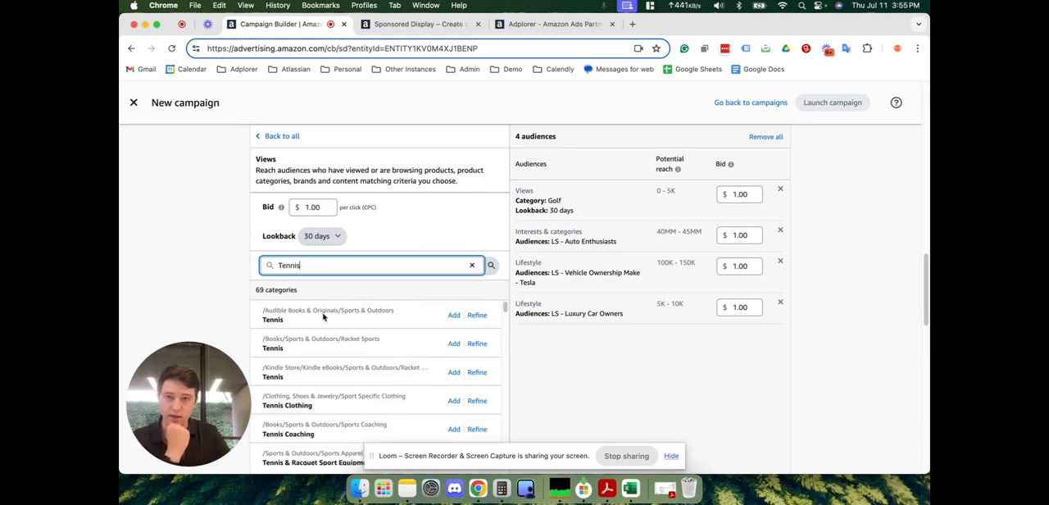
left_click(271, 312)
left_click_drag(272, 313, 341, 315)
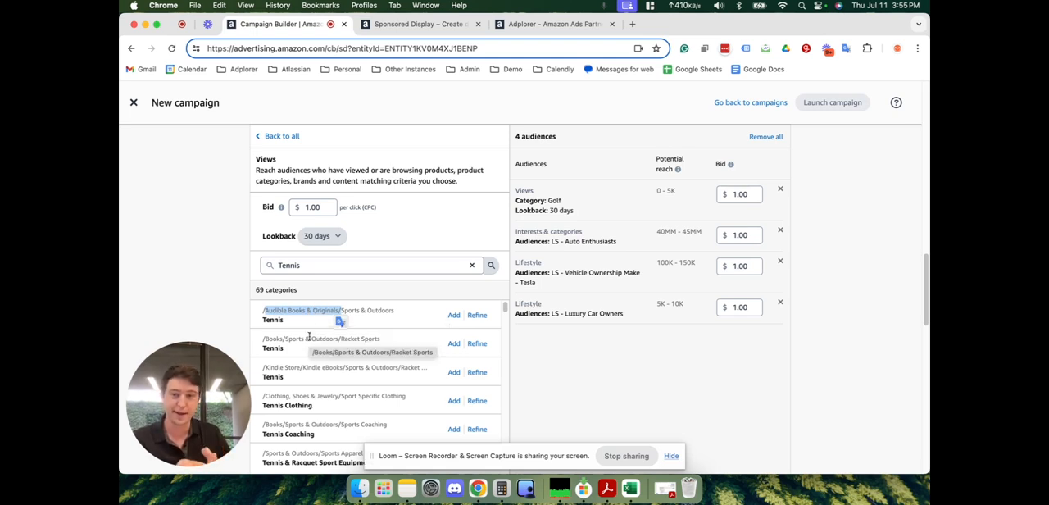
left_click_drag(296, 368, 262, 367)
left_click_drag(292, 311, 273, 309)
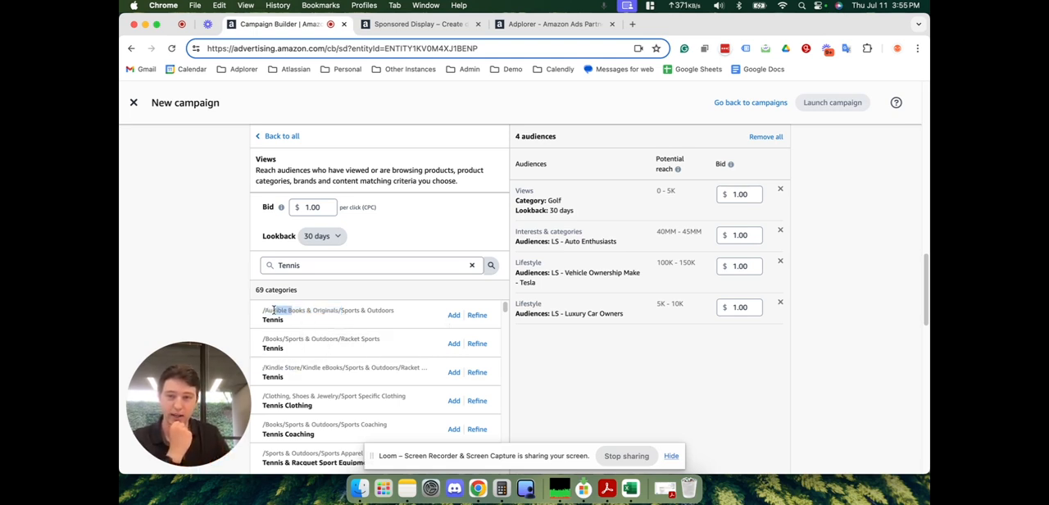
left_click(309, 335)
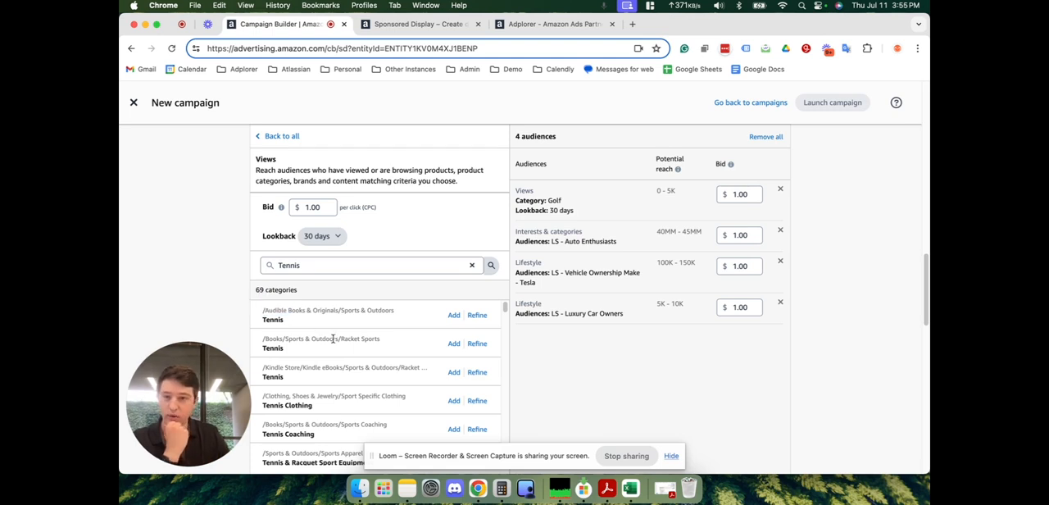
left_click(454, 344)
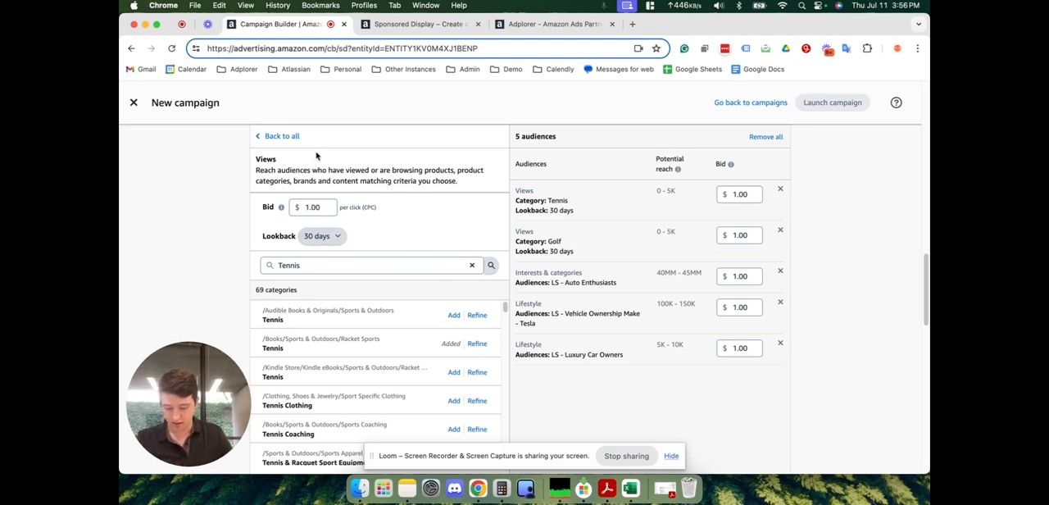
left_click(277, 136)
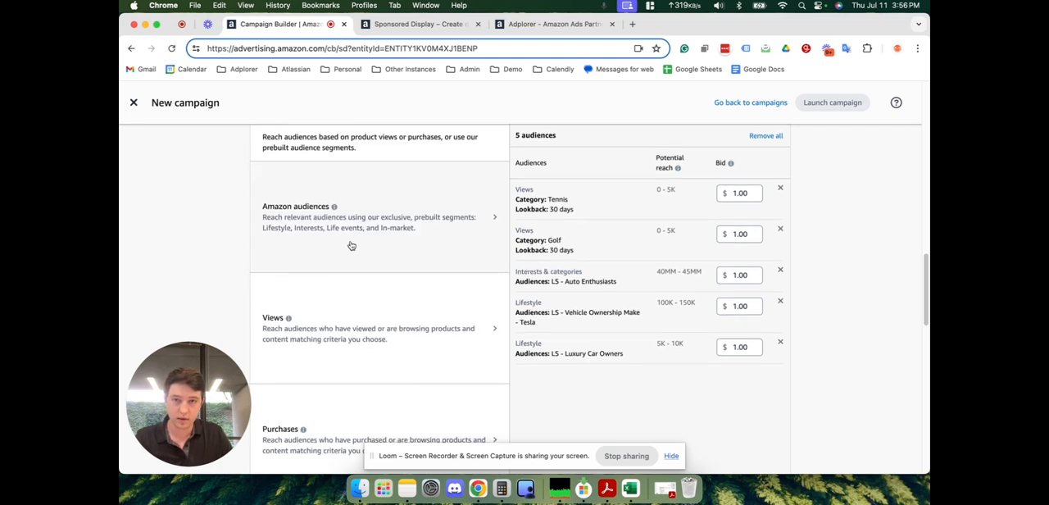
- Switch to Purchases targeting and check the available lookback periods, leaving the lookback at 30 days
scroll(350, 245, "down", 3)
left_click(351, 319)
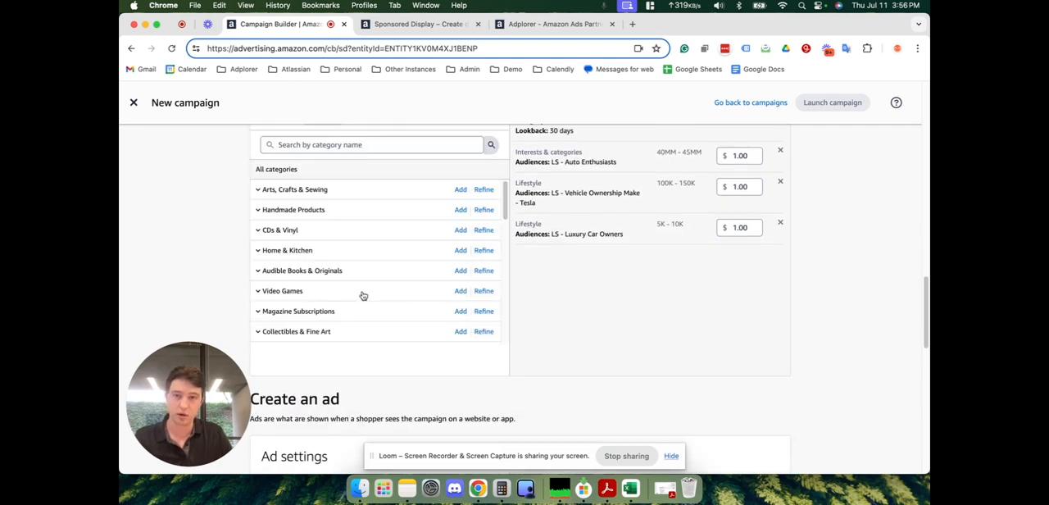
scroll(363, 295, "up", 3)
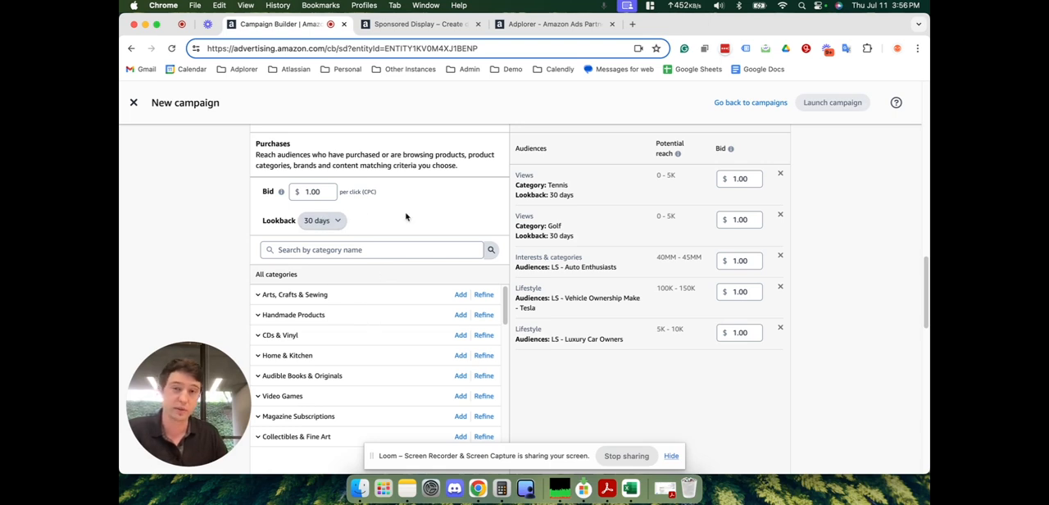
left_click(330, 220)
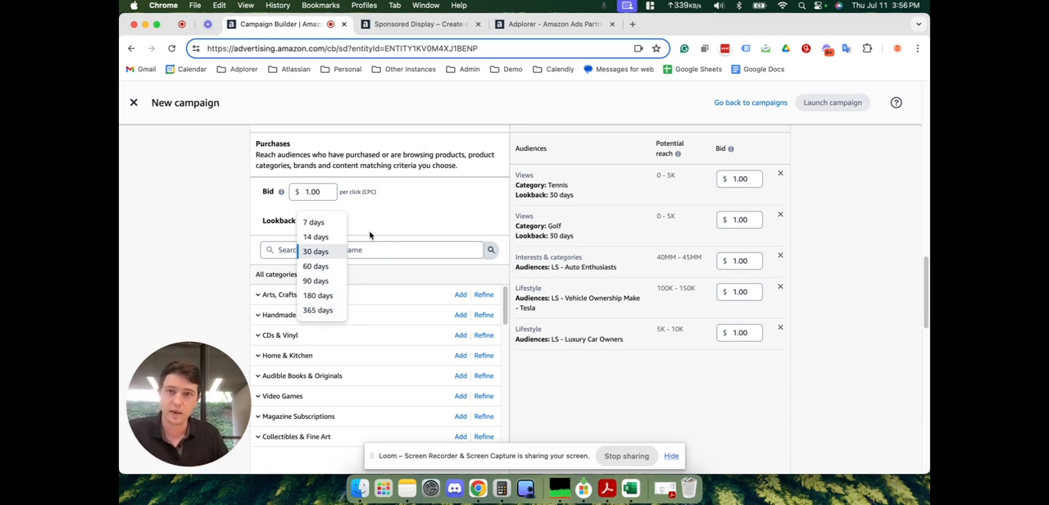
left_click(422, 221)
- Search the Purchases categories for Luxury and add Luxury Fashion under Luxury Stores with the 30-day lookback
left_click(409, 247)
type("Luxury")
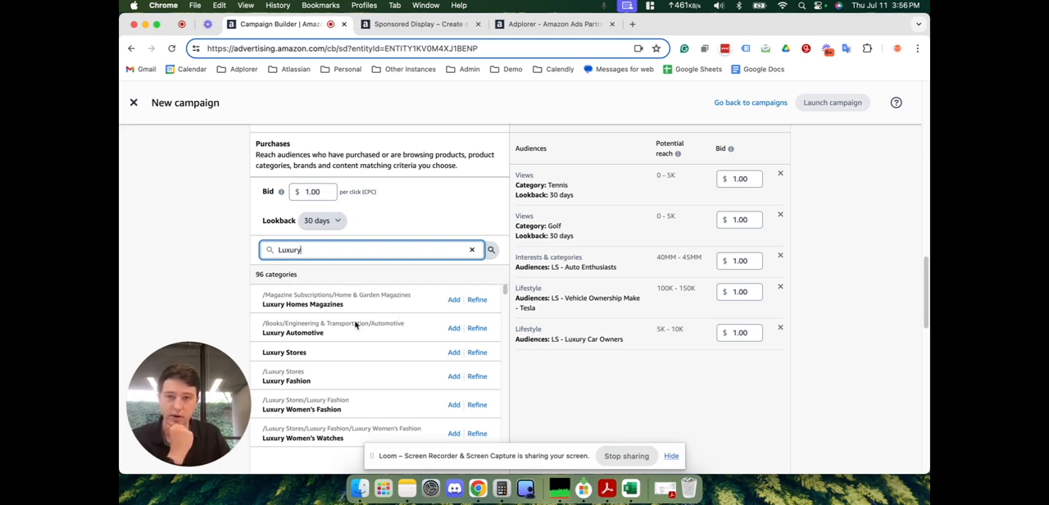
scroll(357, 362, "down", 1)
scroll(356, 360, "down", 1)
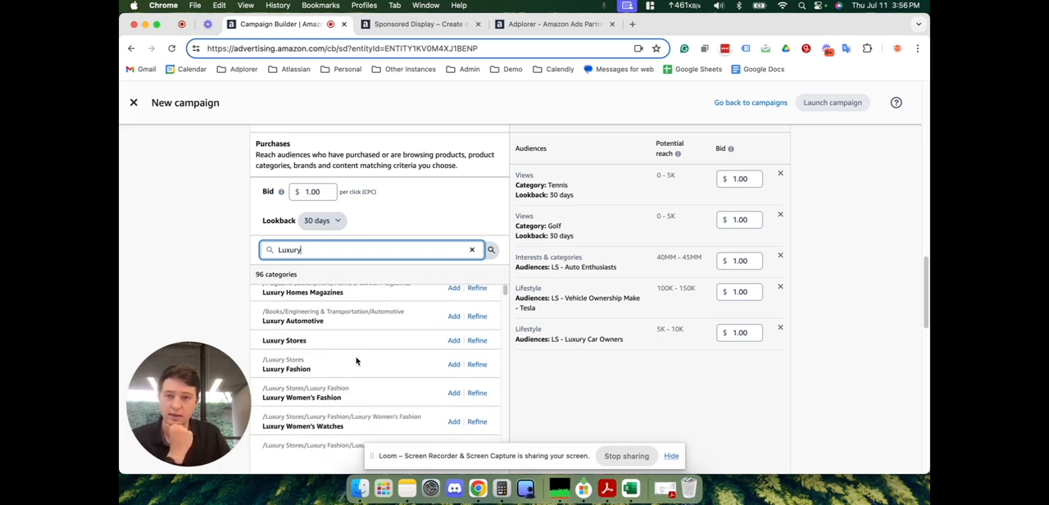
left_click(453, 363)
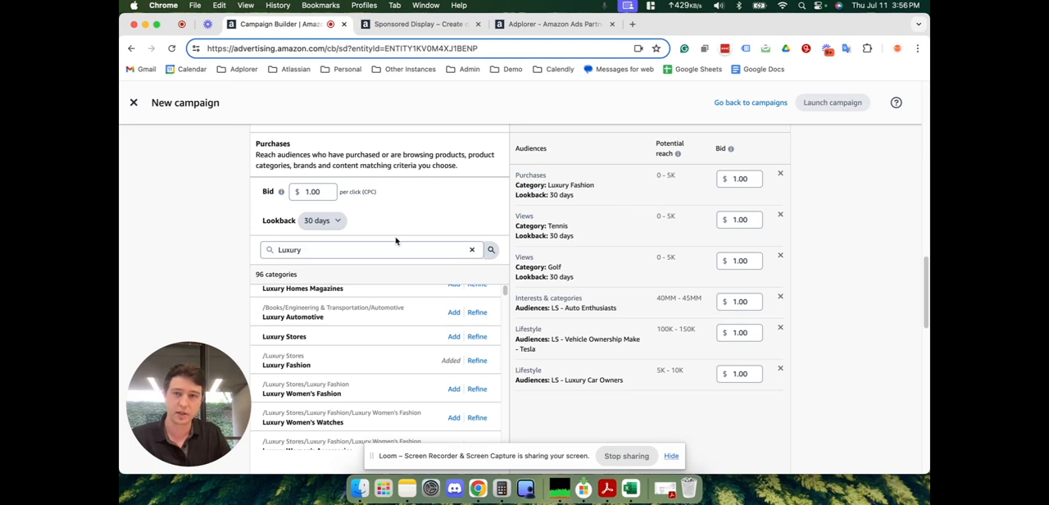
- Set the Purchases lookback to 365 days, add Luxury Fashion with that lookback, and check its potential reach
left_click(322, 223)
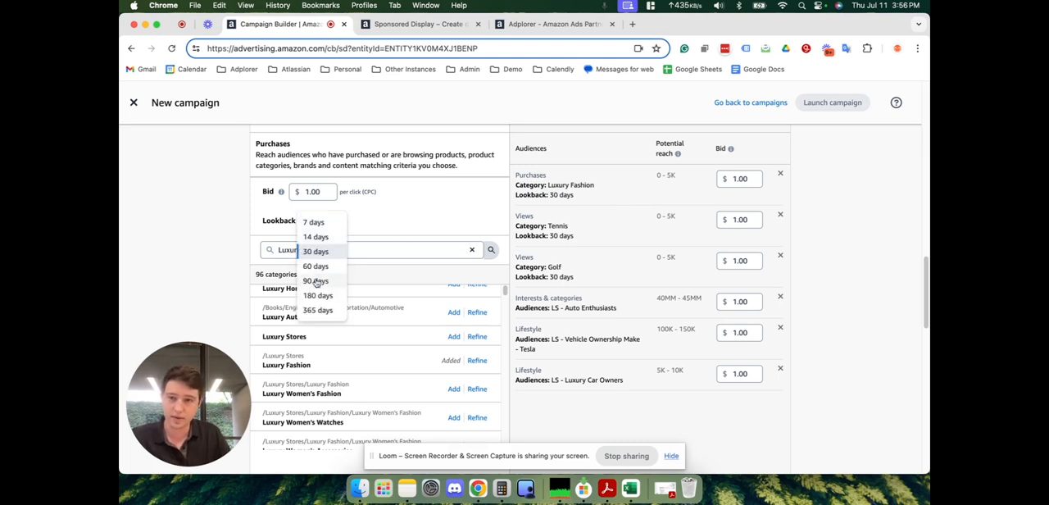
left_click(320, 312)
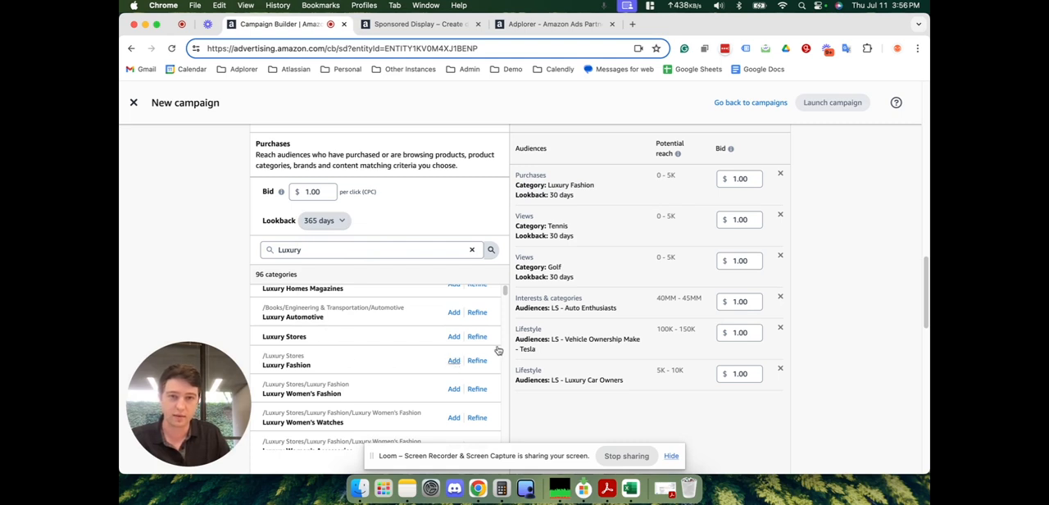
left_click_drag(678, 179, 657, 178)
left_click(677, 182)
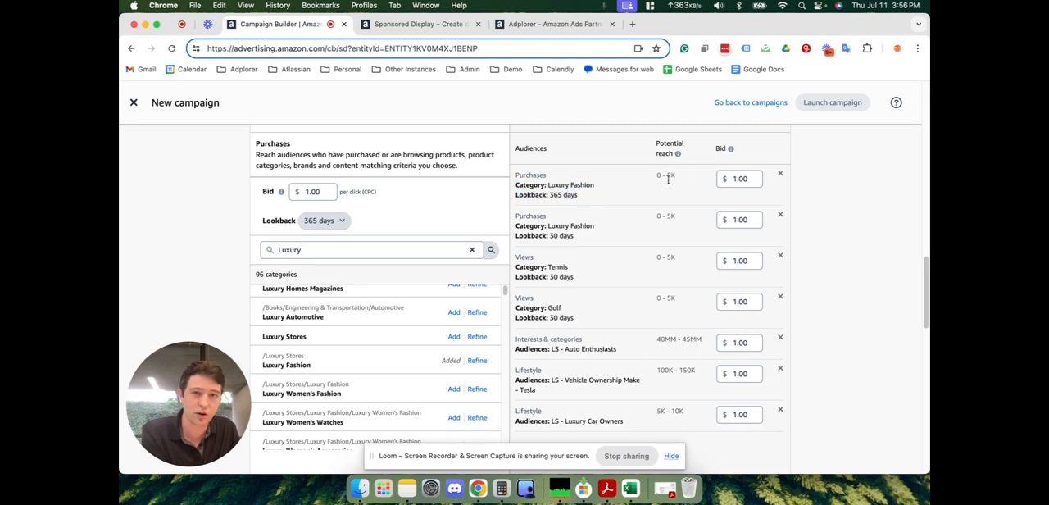
scroll(674, 172, "up", 2)
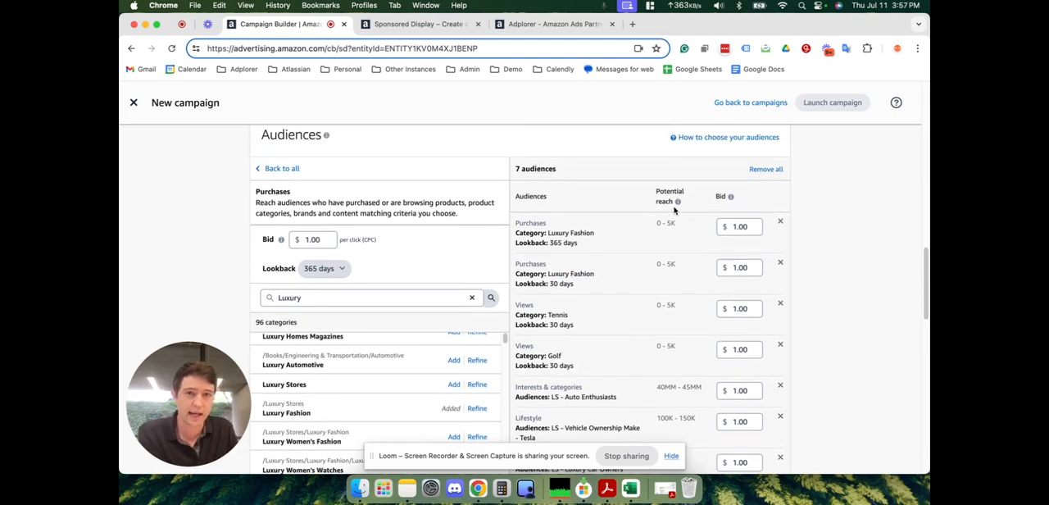
left_click_drag(584, 245, 541, 242)
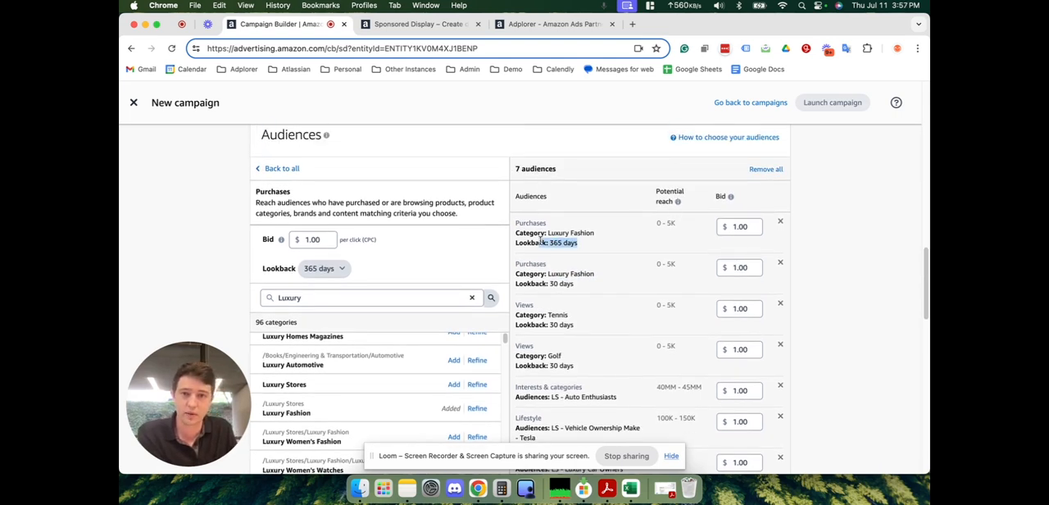
left_click(584, 246)
left_click_drag(590, 249, 551, 238)
- Add the Luxury Stores and Luxury Women's Watches purchase categories with the 365-day lookback
left_click(359, 300)
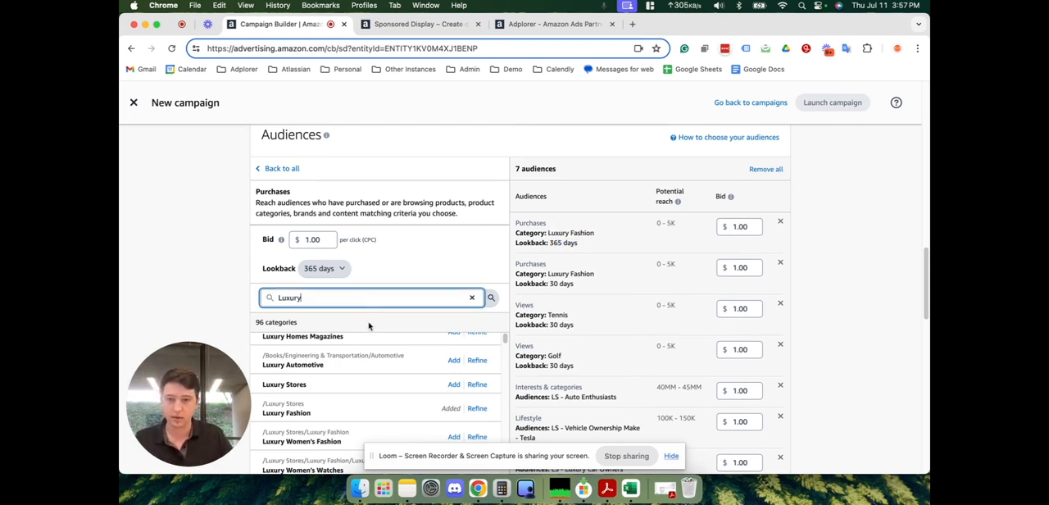
left_click(455, 385)
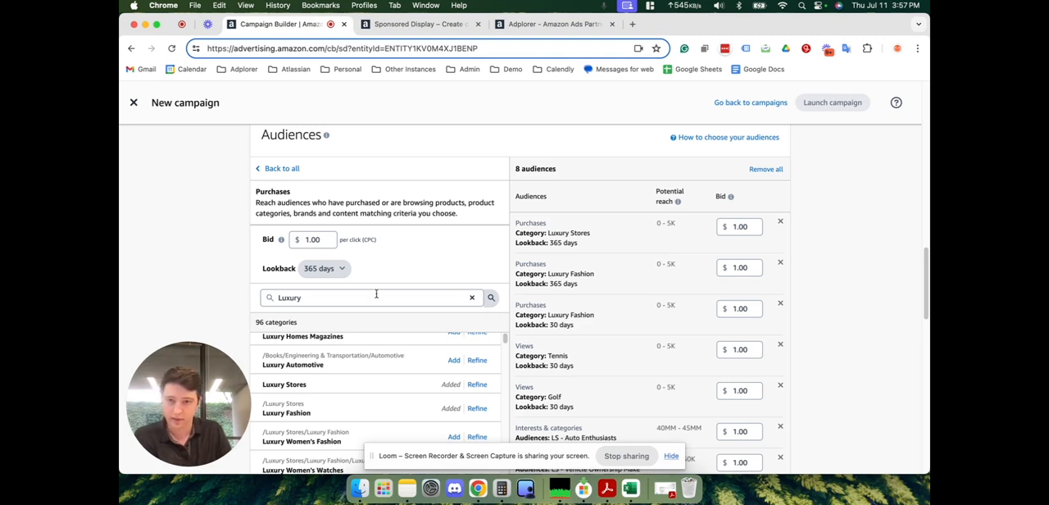
scroll(368, 344, "down", 2)
scroll(364, 370, "down", 3)
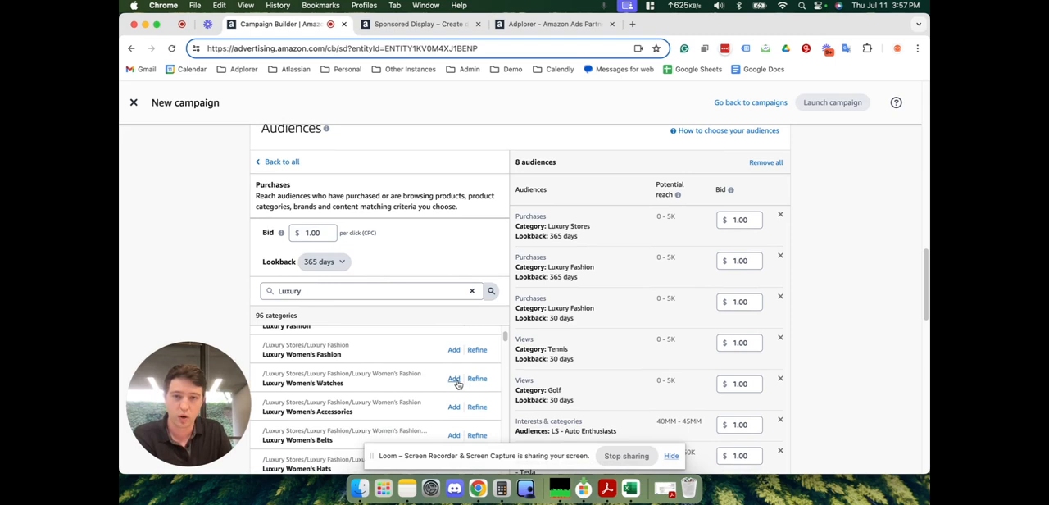
left_click(454, 380)
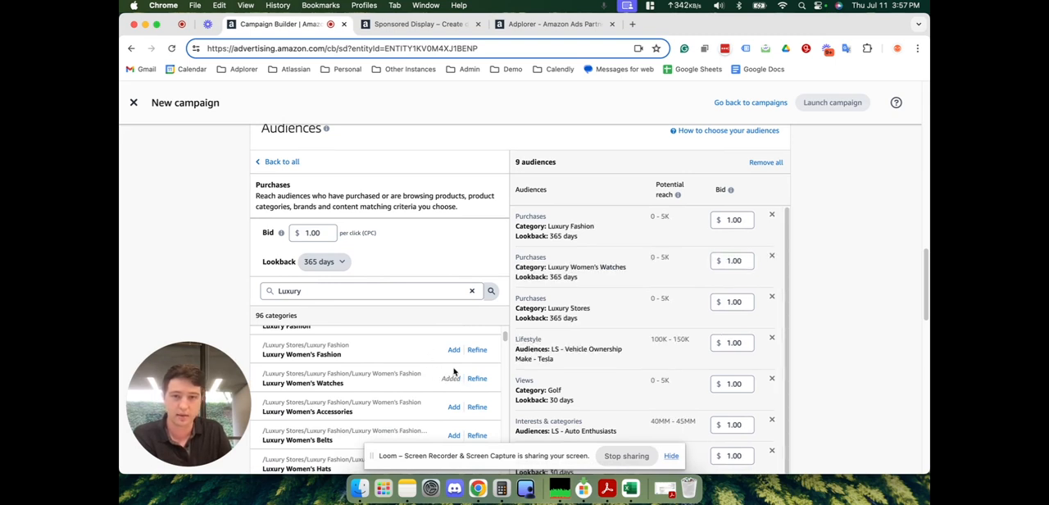
- Search the Purchases categories for Luxury Men's Watches, add Luxury Men's Accessories, and return to the audience types
scroll(454, 373, "down", 1)
scroll(452, 370, "up", 5)
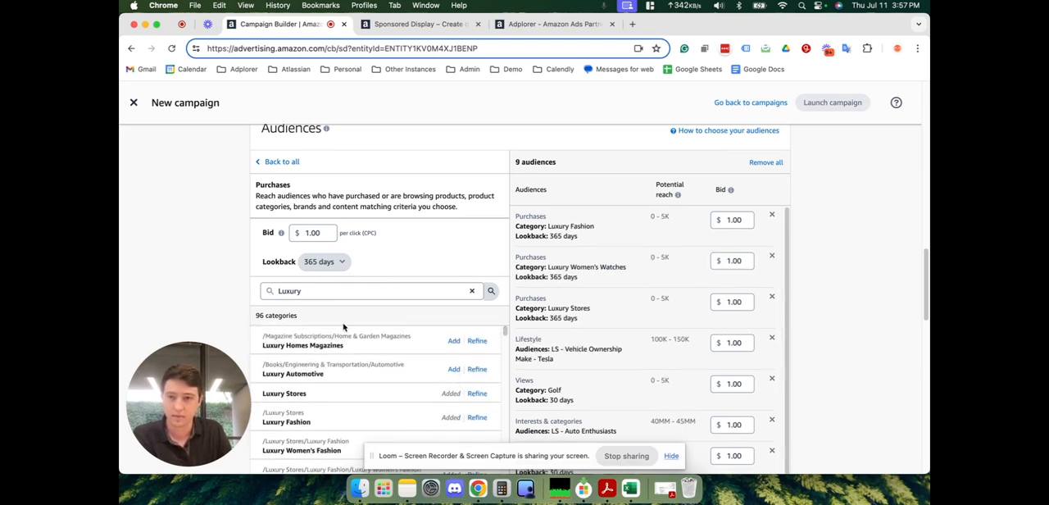
left_click(312, 291)
type("Men's Watches")
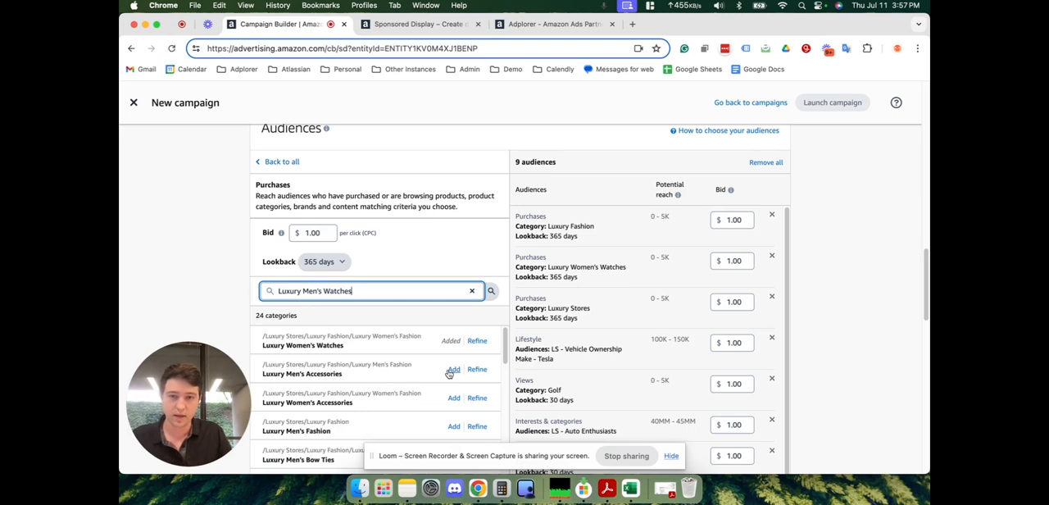
left_click(453, 373)
left_click(453, 372)
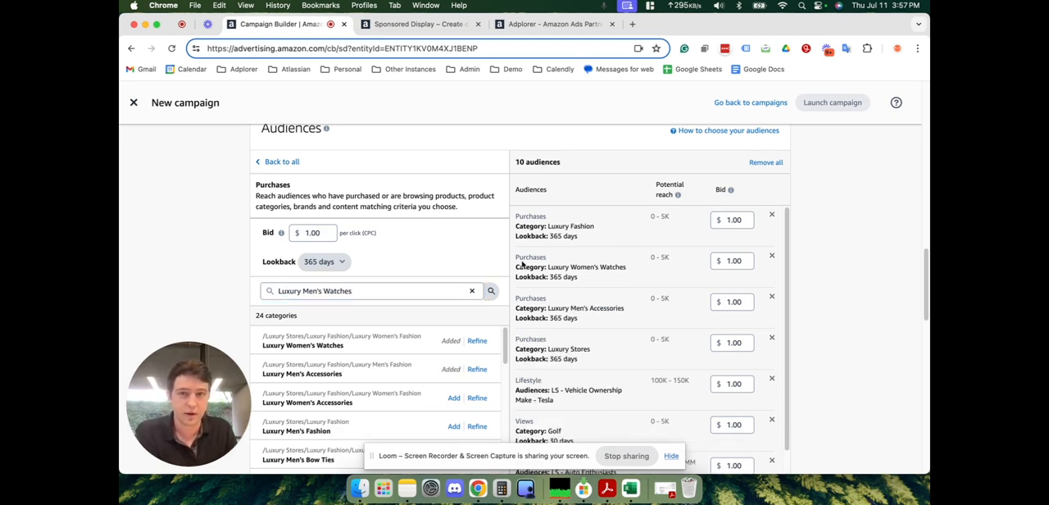
left_click(278, 161)
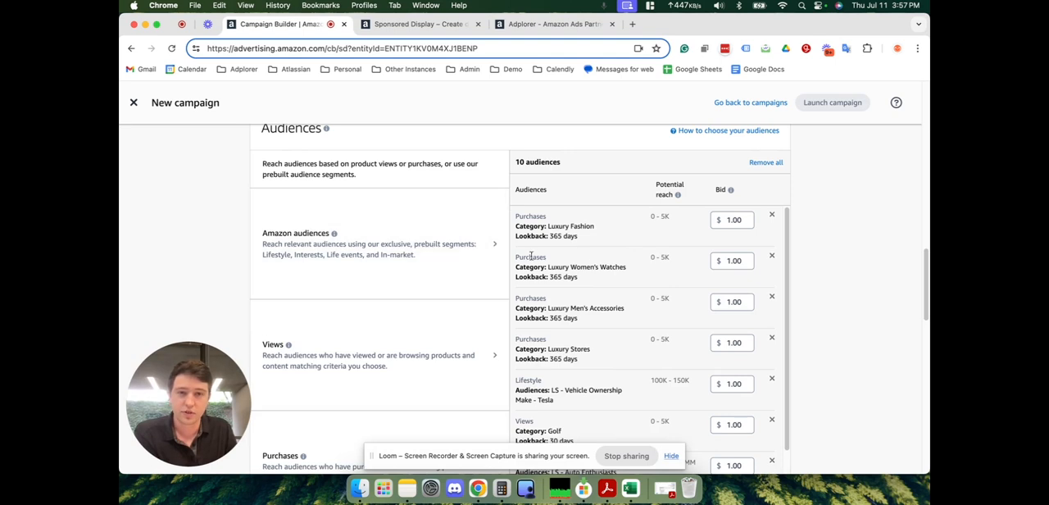
- Review the list of added audiences and their bids, along with the optimization strategy and the campaign's daily budget
scroll(585, 260, "down", 3)
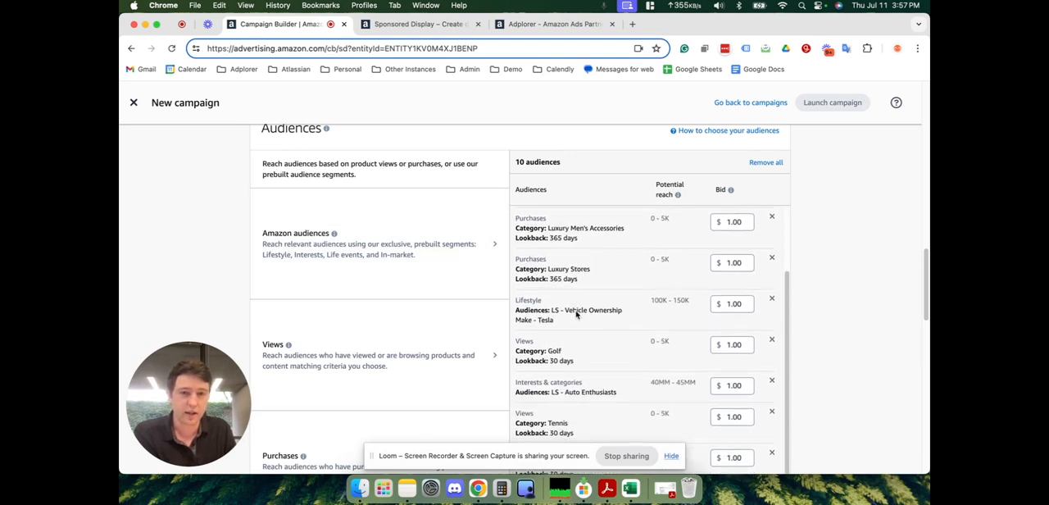
scroll(789, 305, "down", 1)
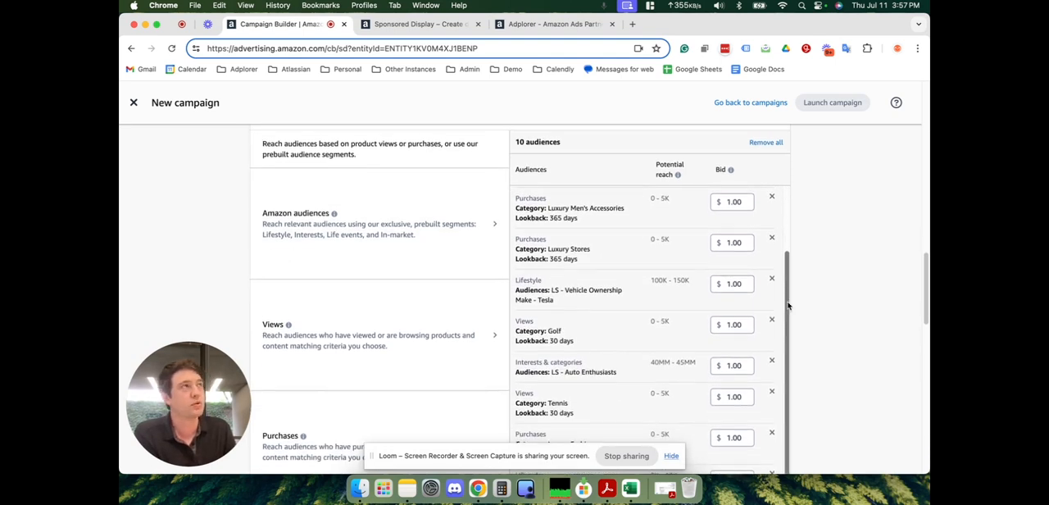
scroll(671, 301, "up", 1)
scroll(622, 287, "up", 1)
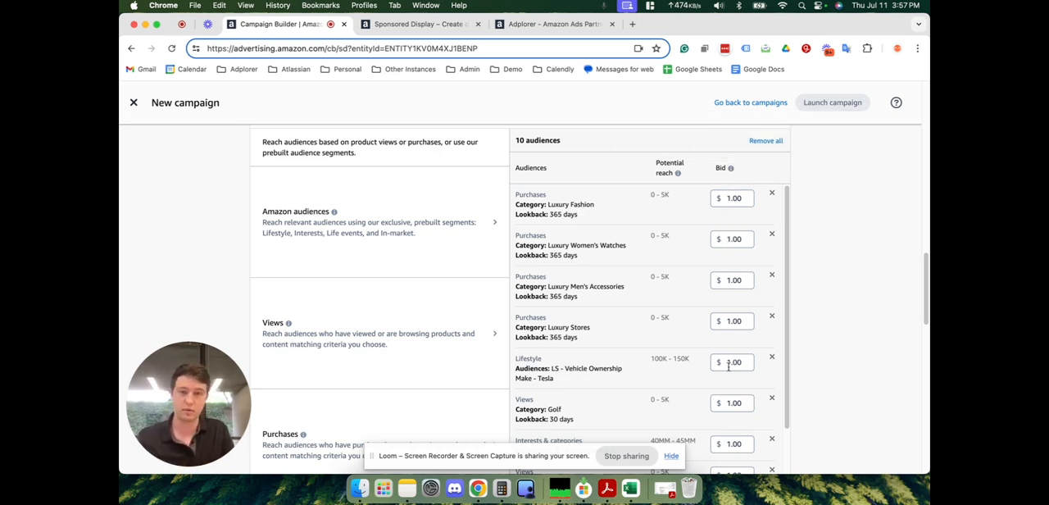
scroll(630, 293, "up", 3)
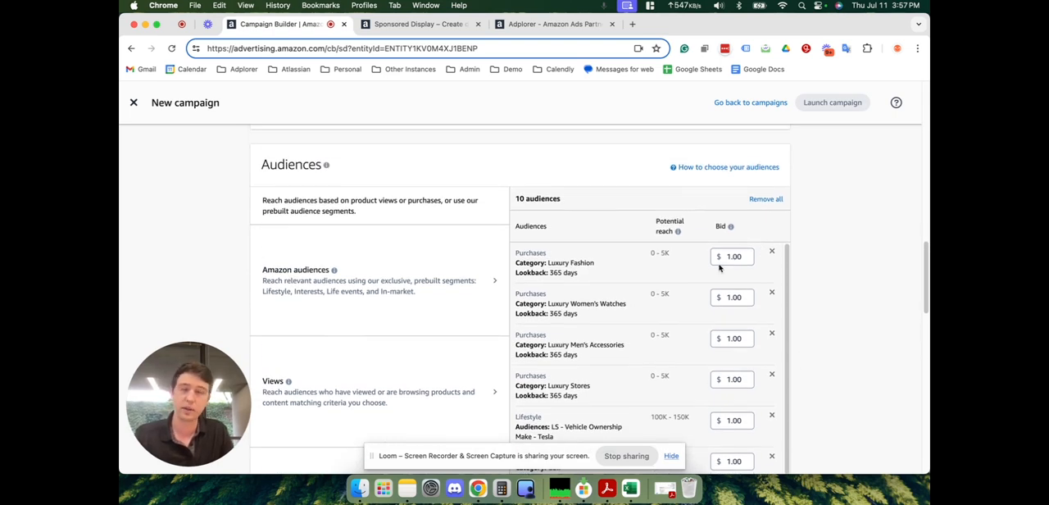
scroll(719, 271, "up", 10)
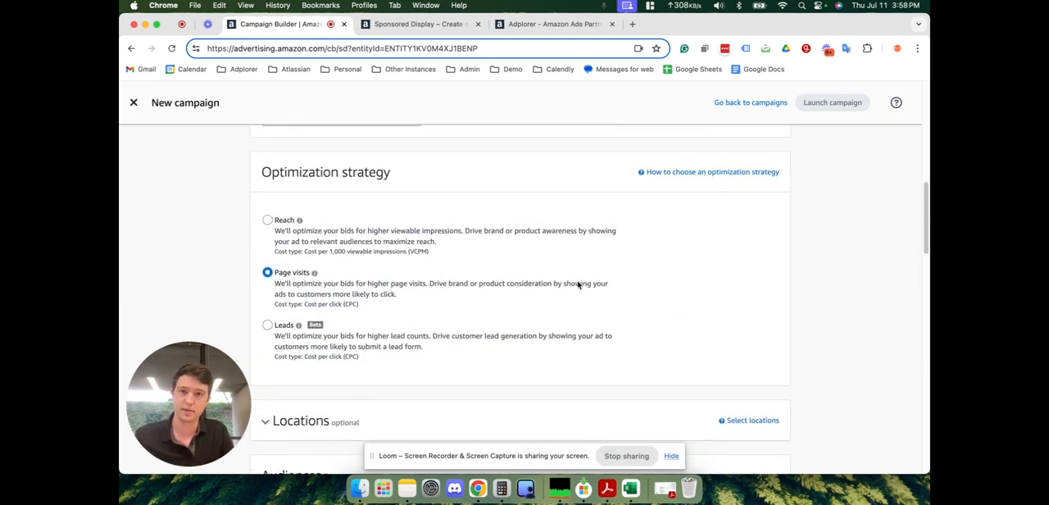
scroll(566, 279, "up", 4)
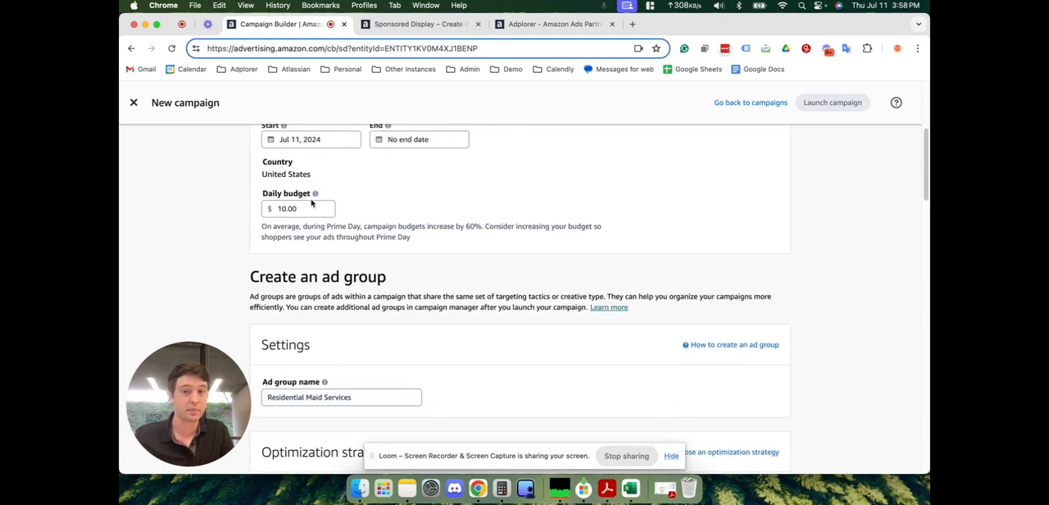
- Name the ad "Sign Up For Maid Services" in the ad settings
scroll(514, 227, "down", 7)
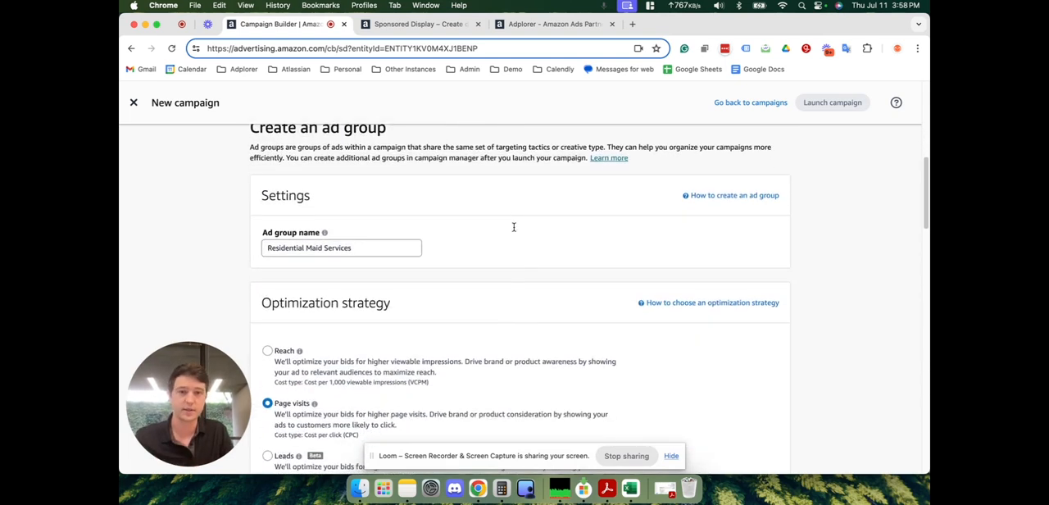
scroll(514, 227, "down", 15)
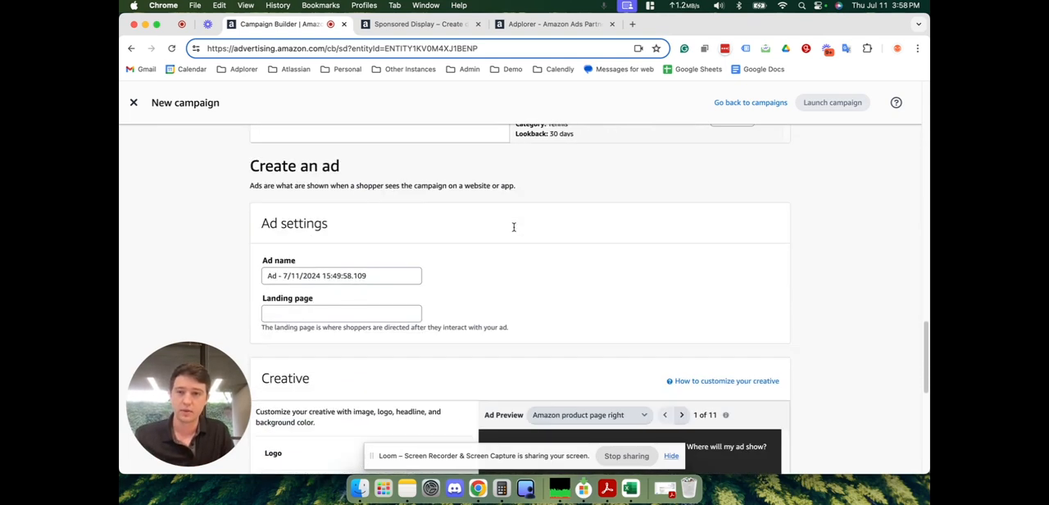
triple_click(405, 185)
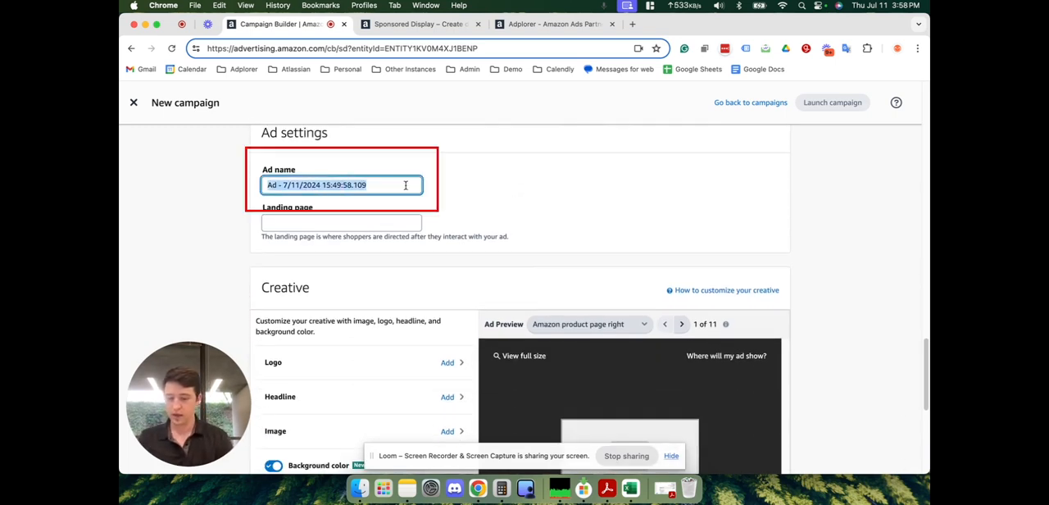
type("Sign Up For")
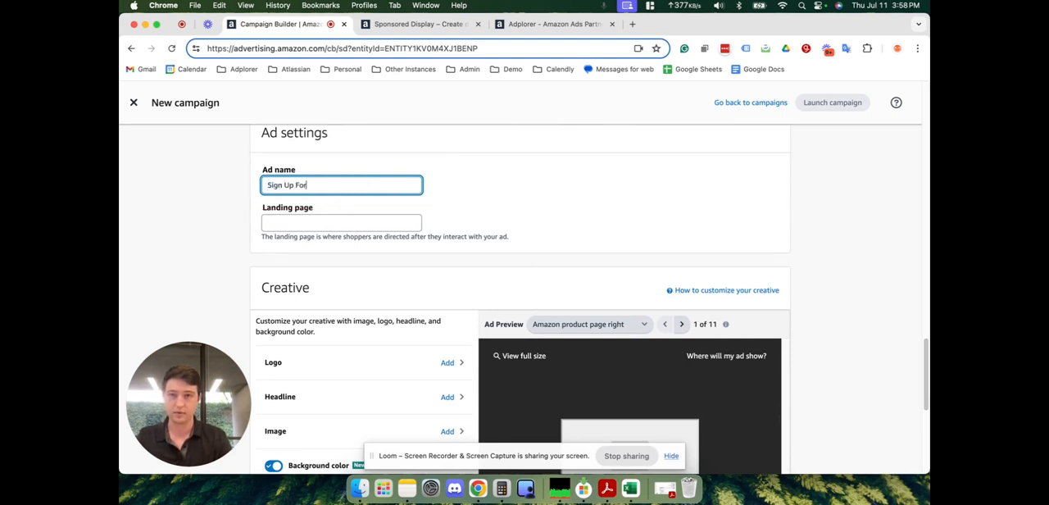
type(" Maid Seriv")
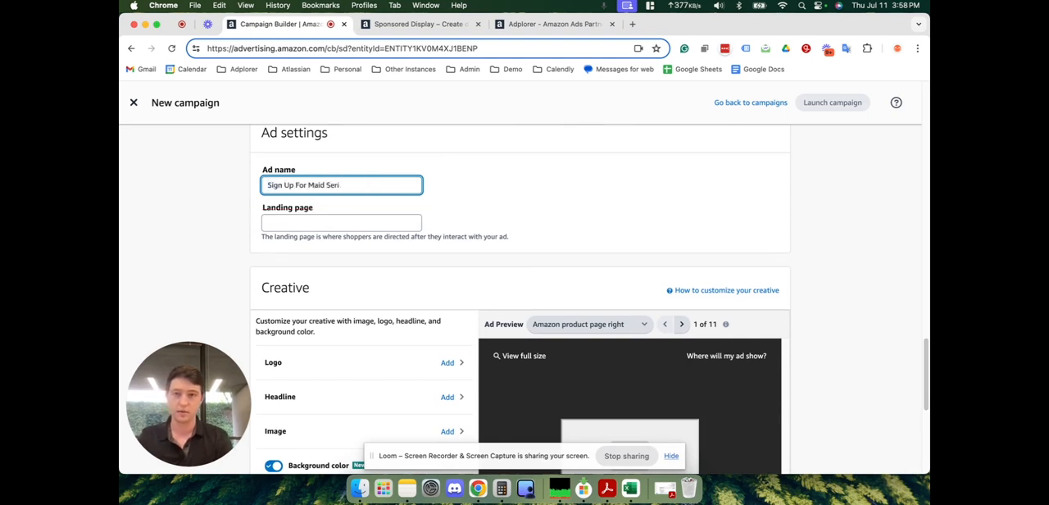
left_click(395, 226)
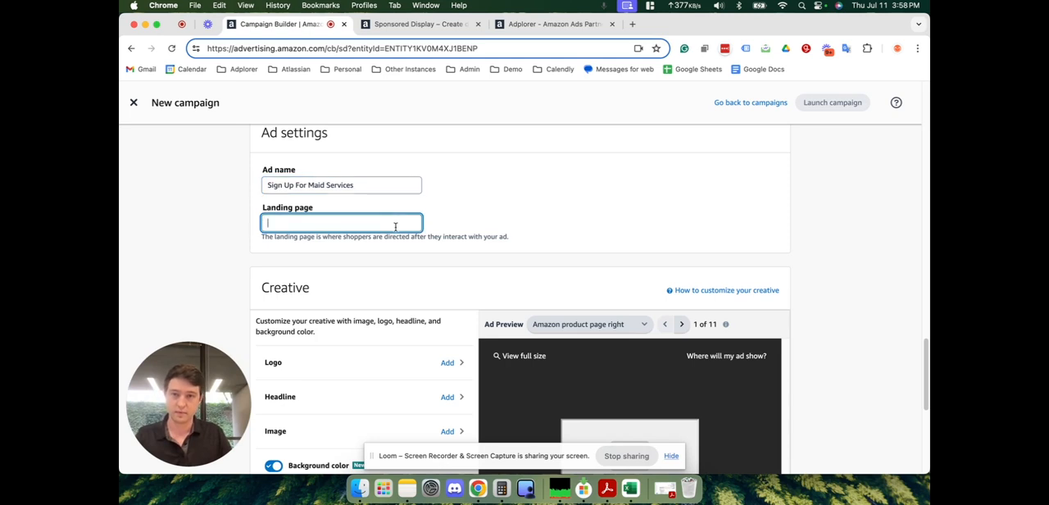
type("www.maid")
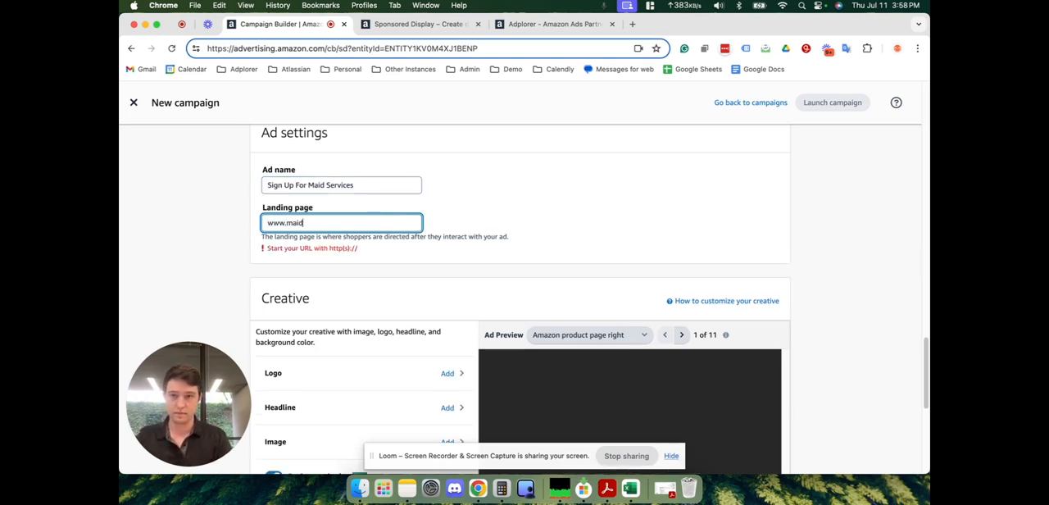
type("brig")
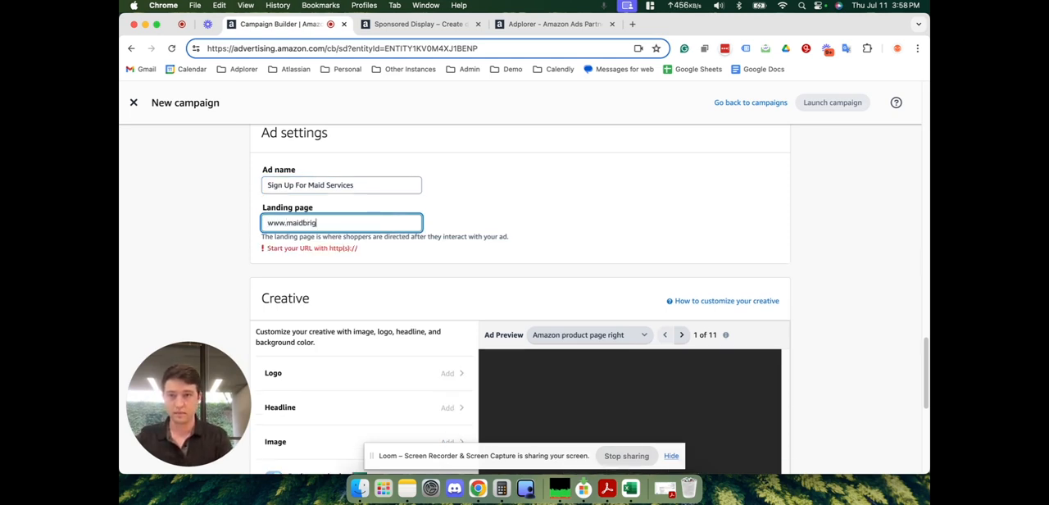
type("ade.com")
left_click(544, 215)
double_click(273, 220)
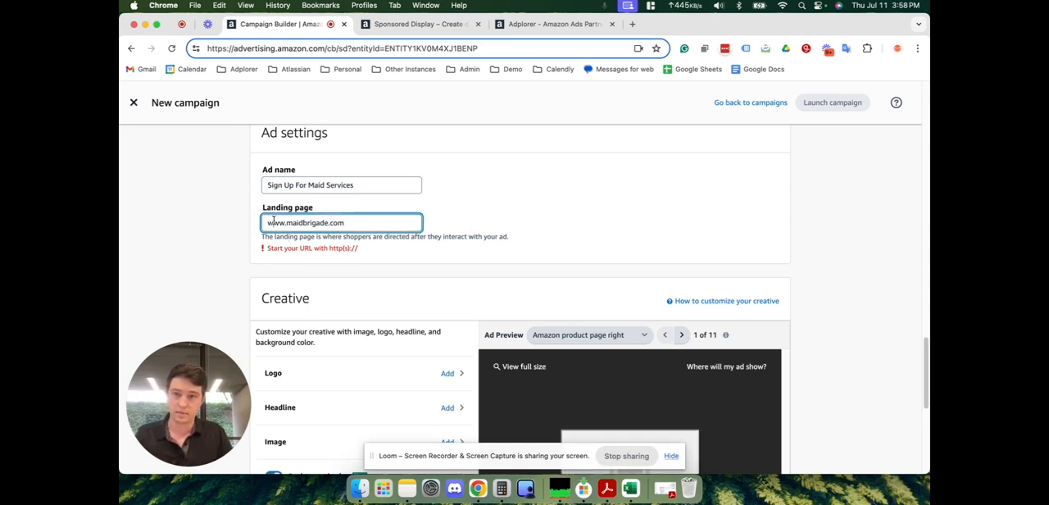
type("https")
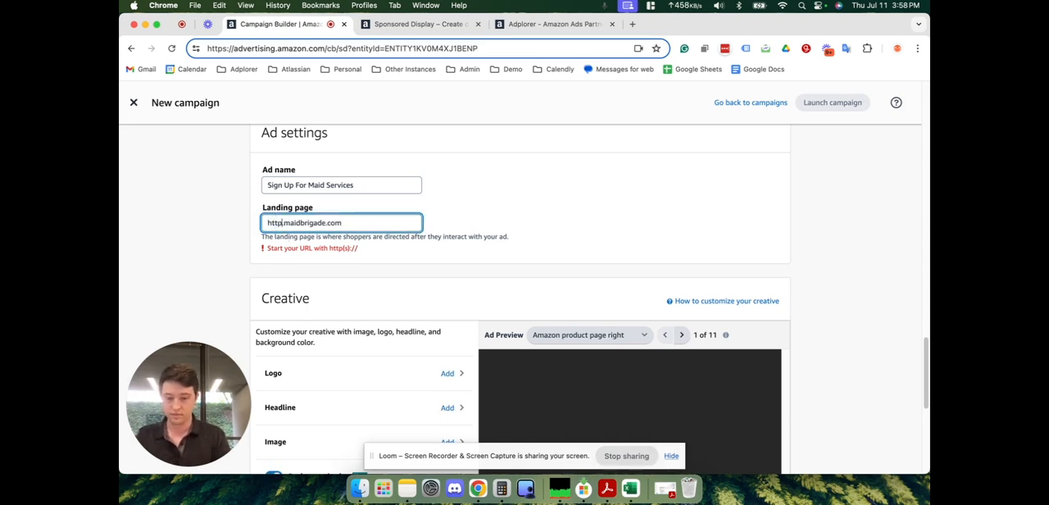
type("://")
key("Delete")
left_click(489, 227)
- Look through the ad preview placements from Amazon product page right to Medium rectangle 300x250
scroll(489, 227, "down", 2)
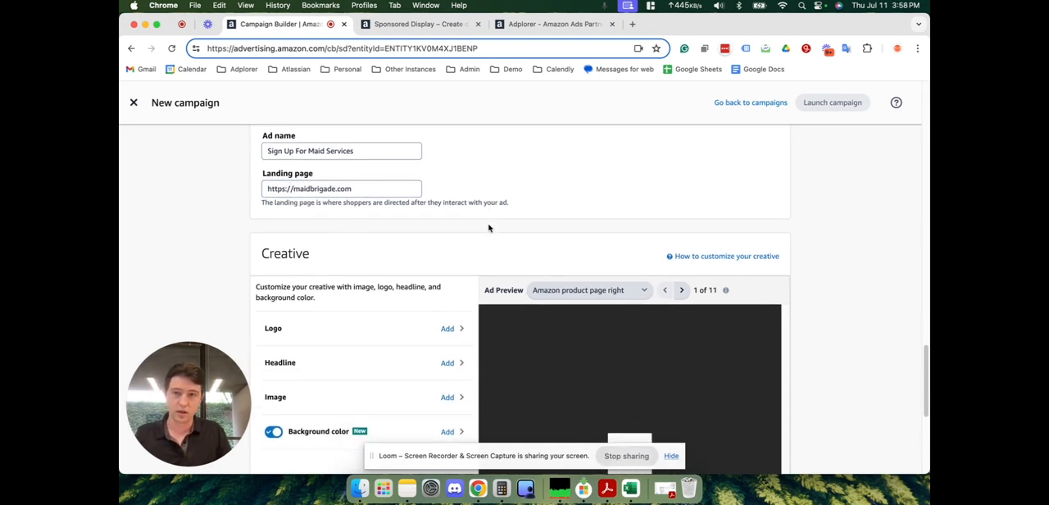
scroll(489, 228, "down", 2)
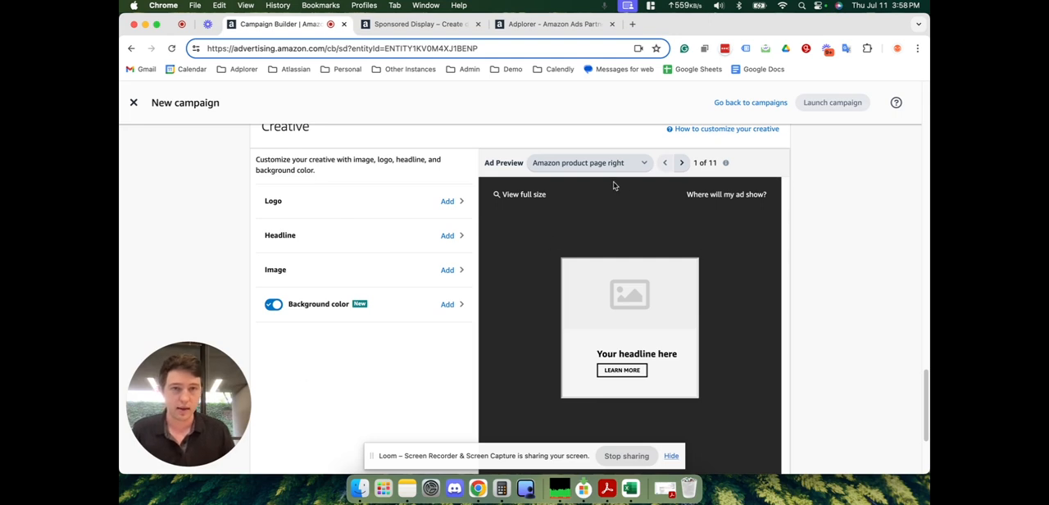
left_click(683, 163)
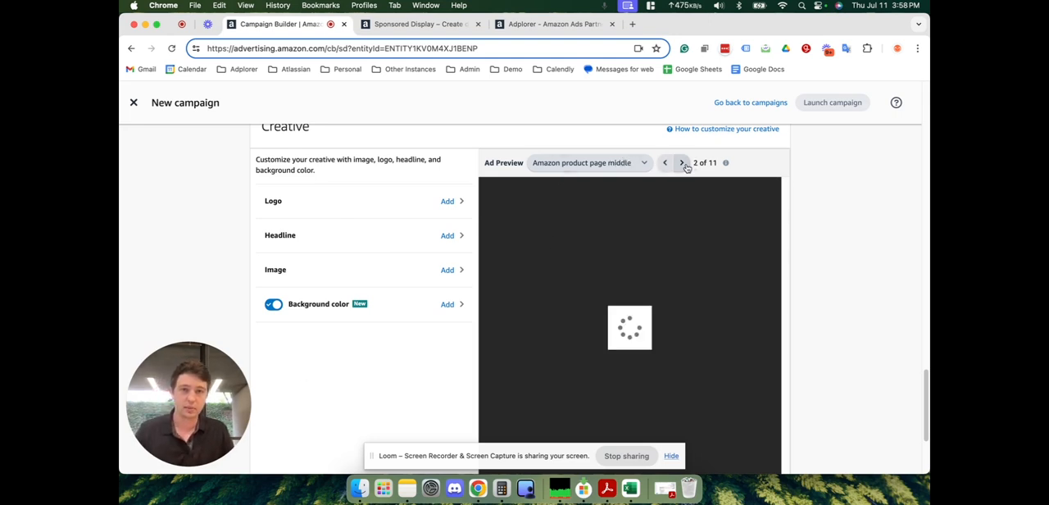
left_click(683, 163)
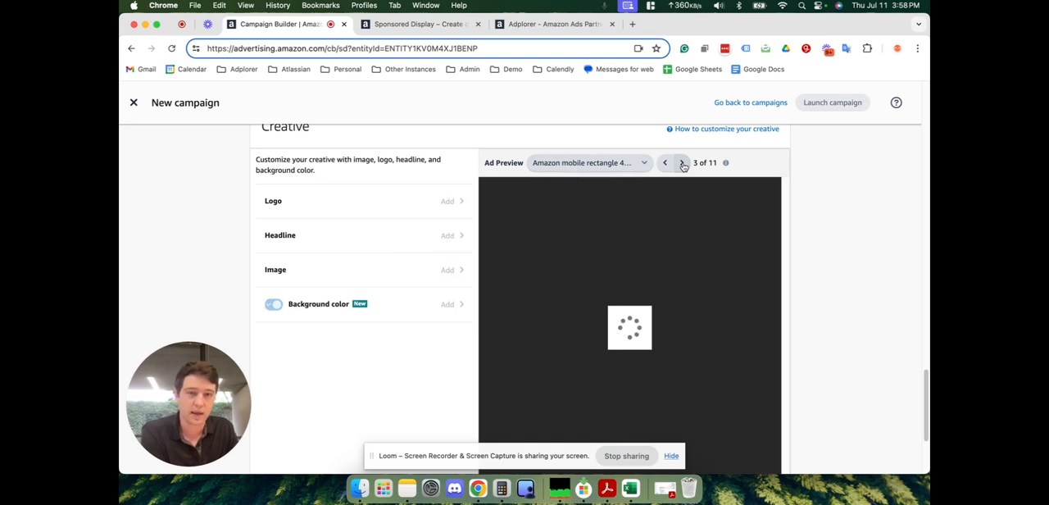
left_click(683, 163)
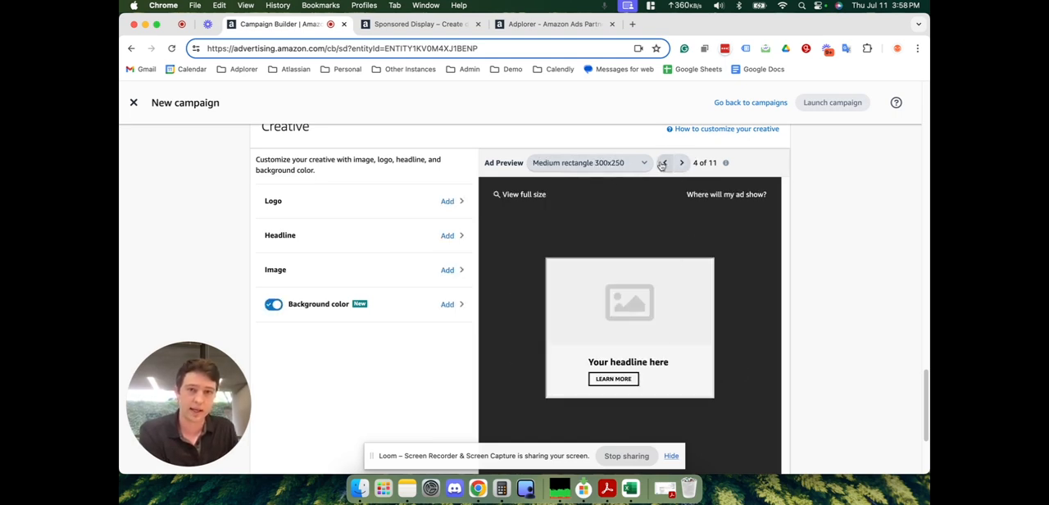
- Upload the 720 × 720 Maid Brigade JPG from Downloads as the ad's logo and save its crop
left_click(448, 203)
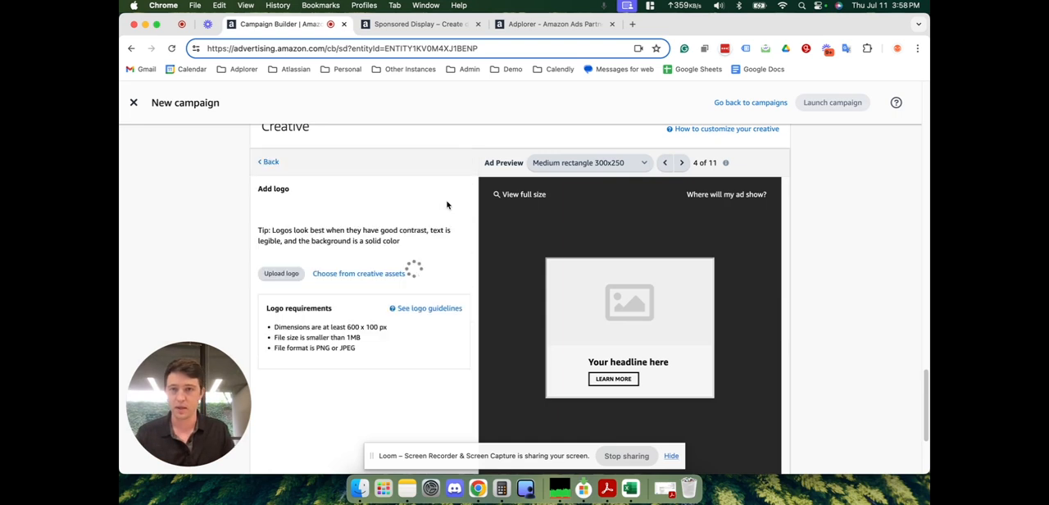
left_click(281, 267)
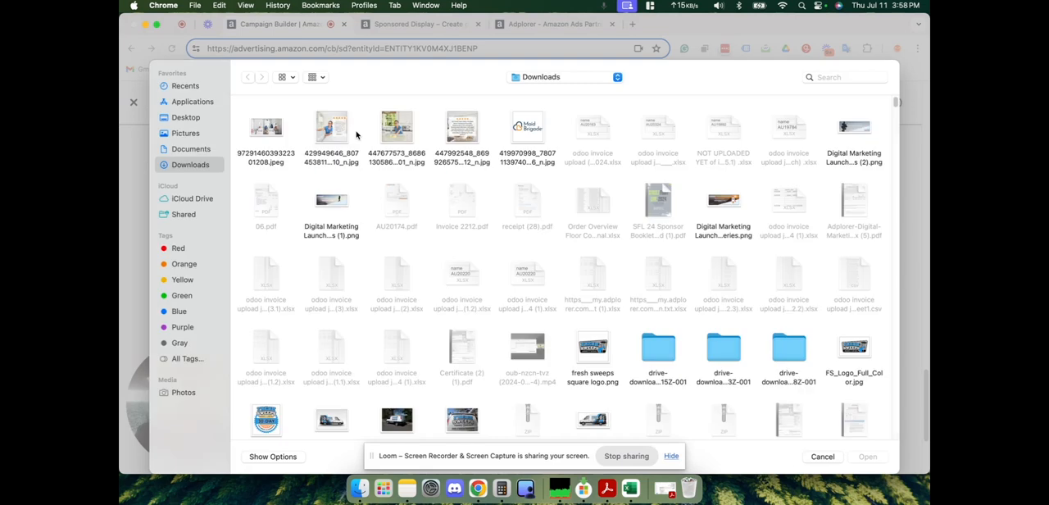
left_click(532, 124)
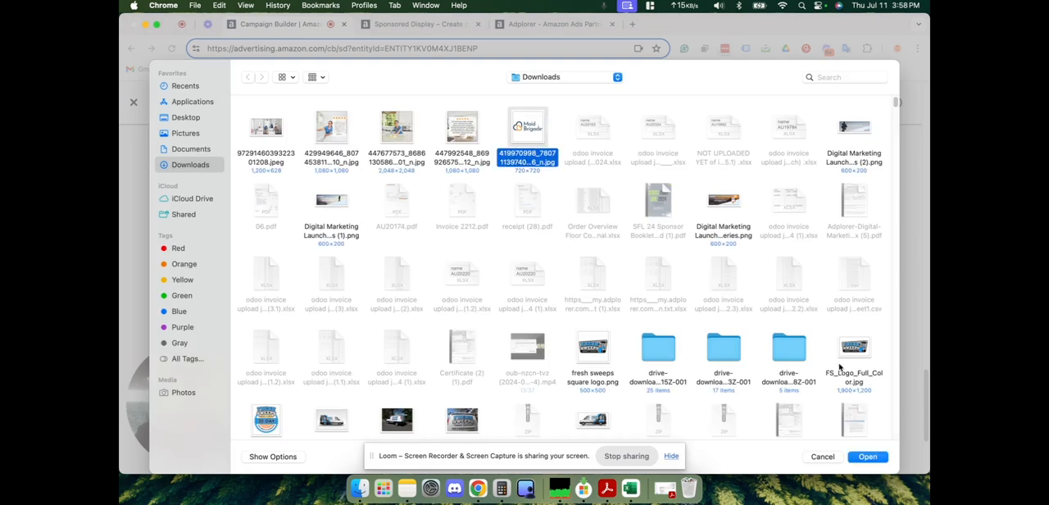
left_click(872, 460)
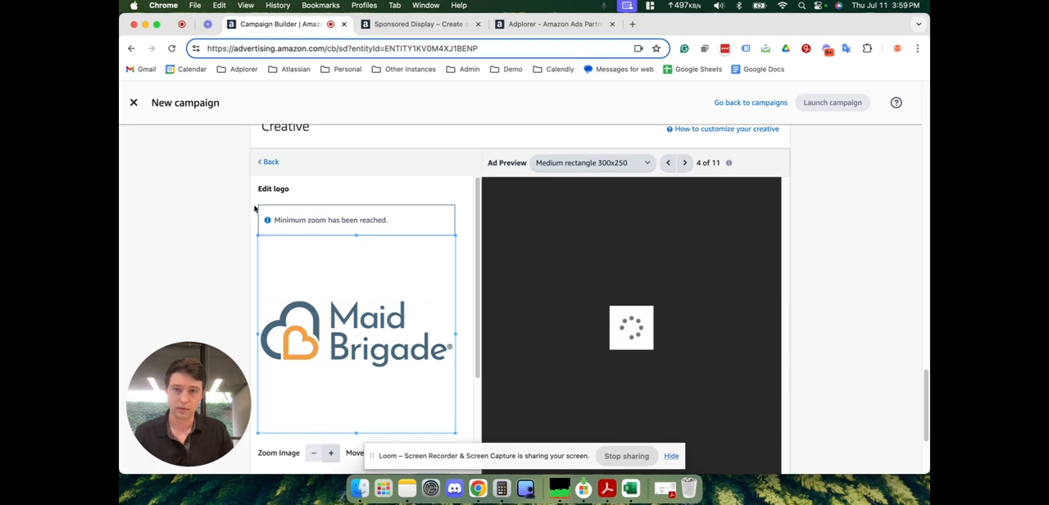
scroll(213, 220, "down", 3)
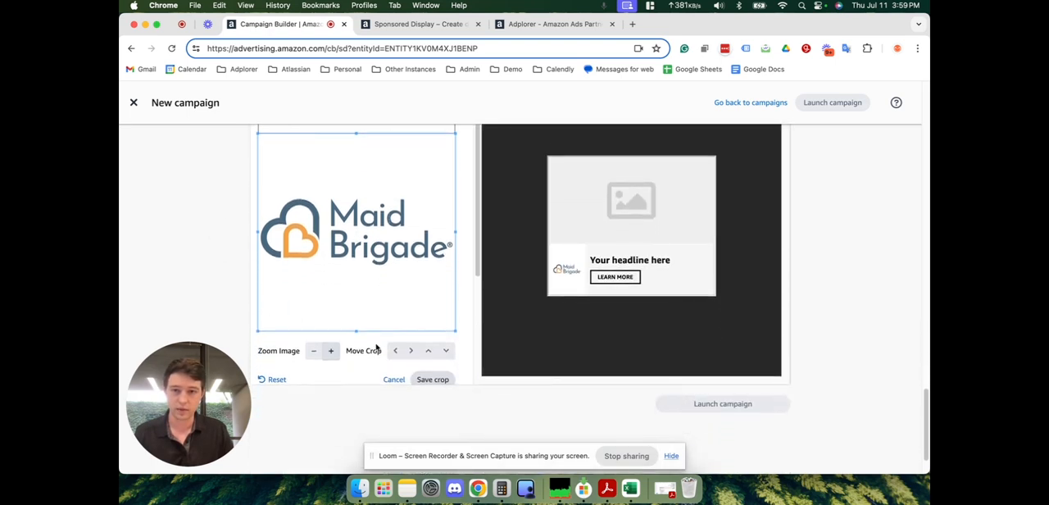
left_click(433, 379)
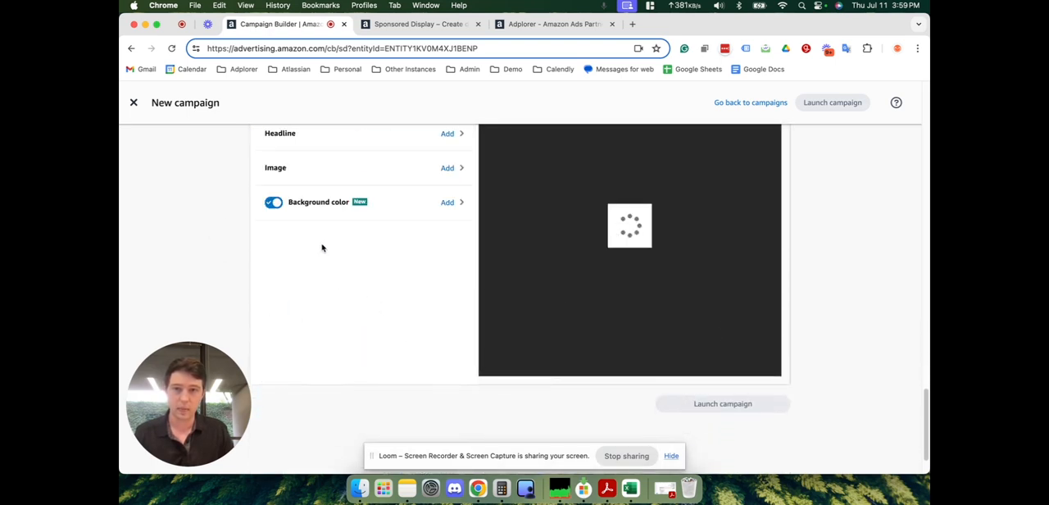
- Upload the 2048 × 2048 photo of the woman cleaning a kitchen counter from Downloads as the ad's image
scroll(316, 250, "up", 2)
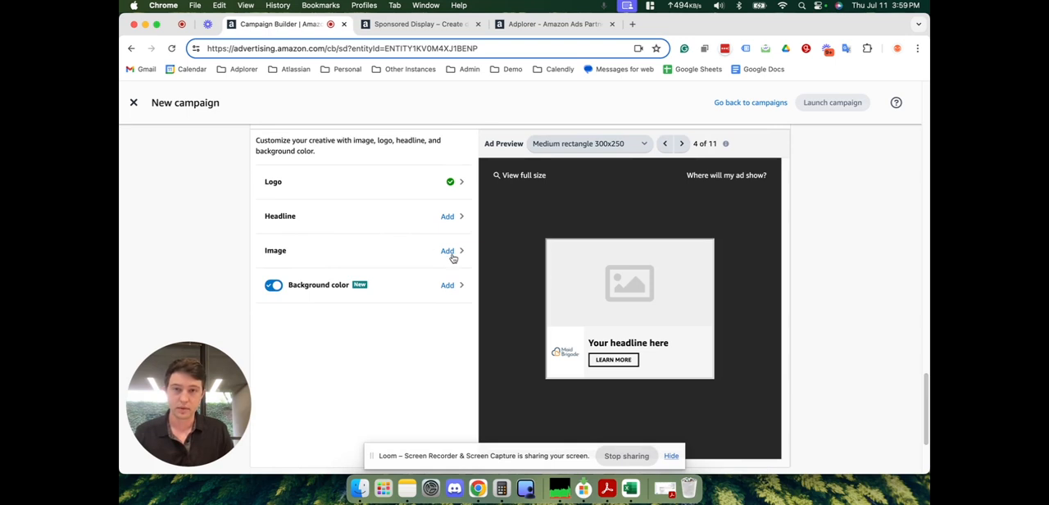
left_click(452, 258)
left_click(278, 237)
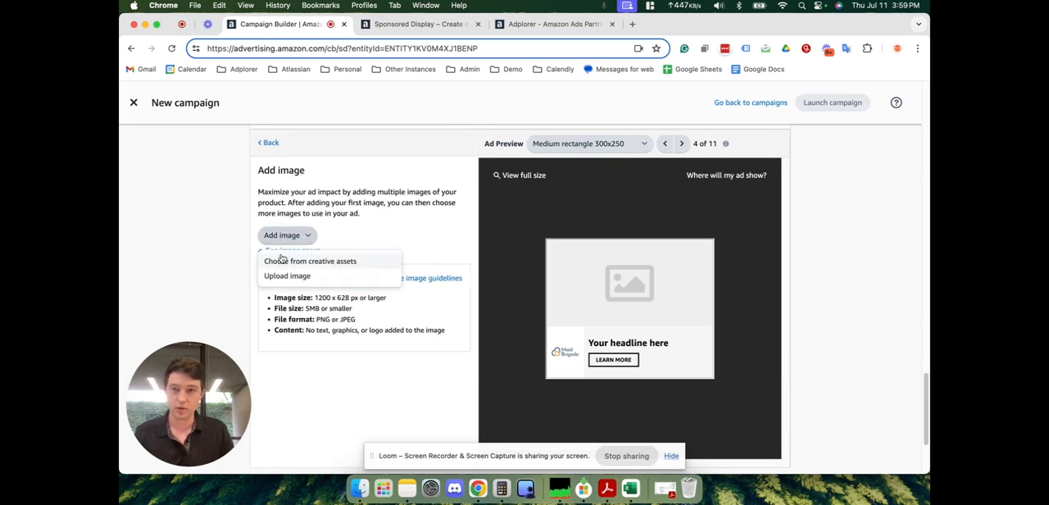
left_click(285, 276)
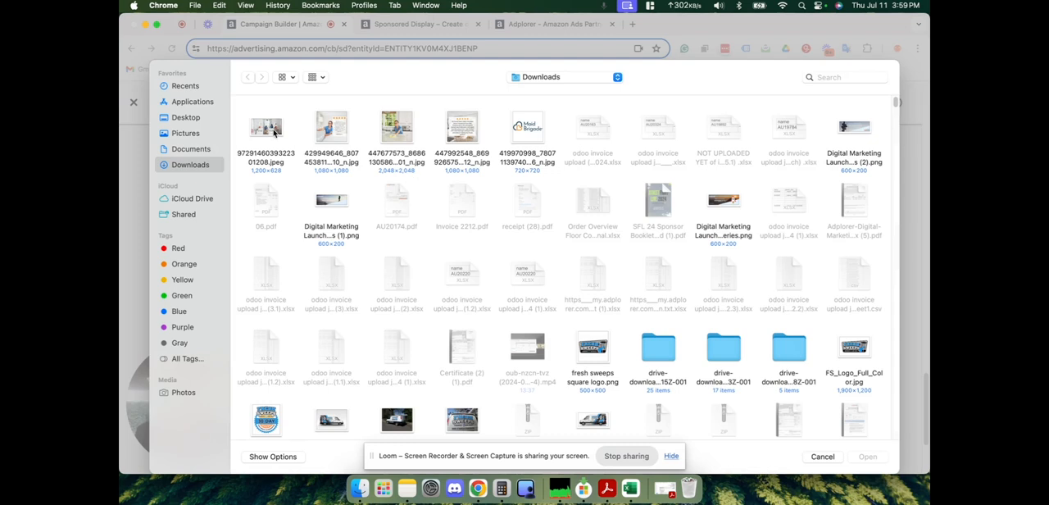
left_click(402, 129)
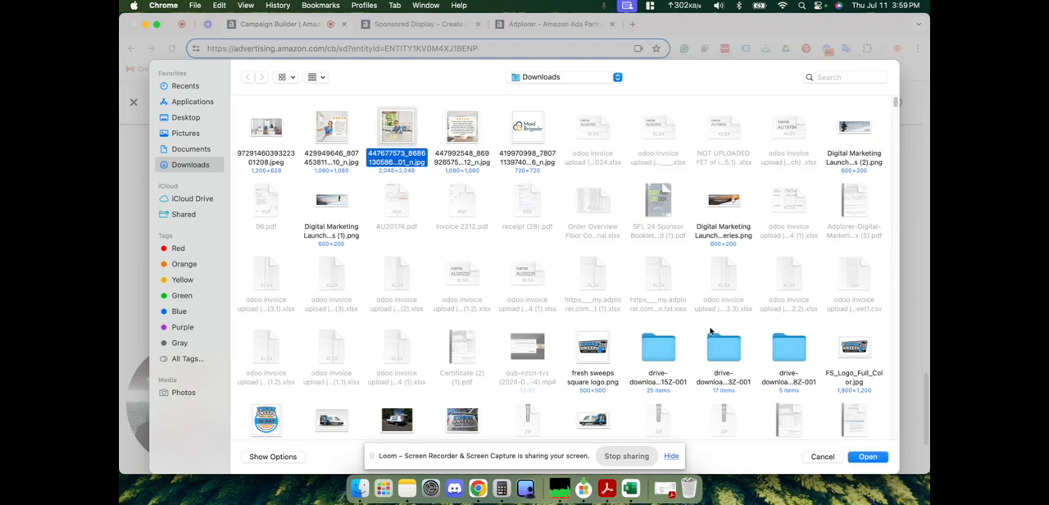
left_click(867, 456)
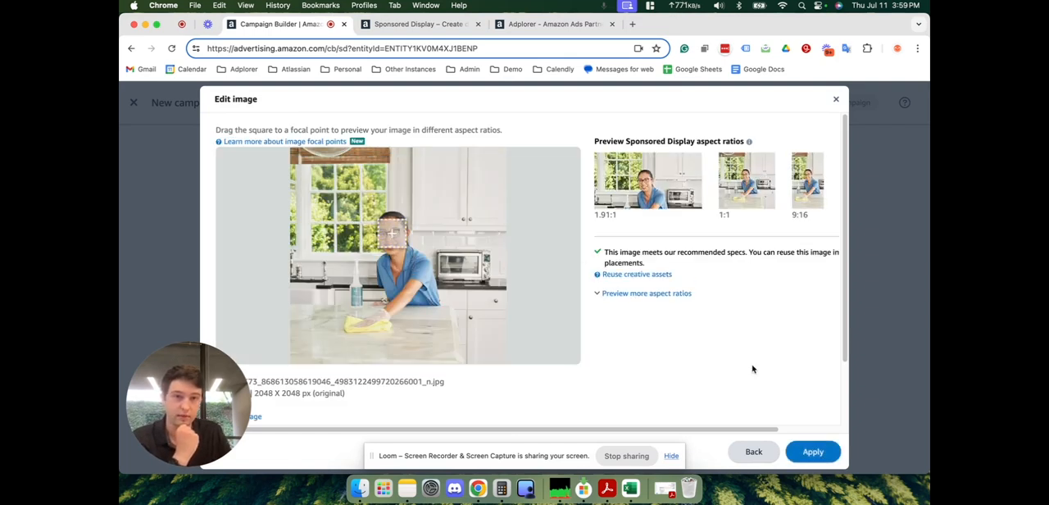
- Move the image's focal point down from the woman's face to her upper body, apply it, and return to the creative settings
left_click_drag(391, 233, 393, 259)
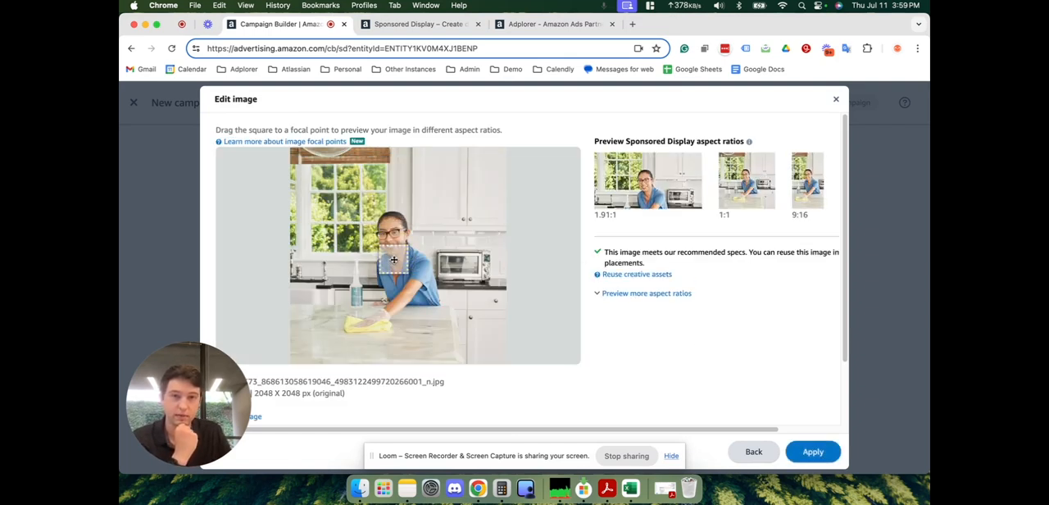
left_click(807, 456)
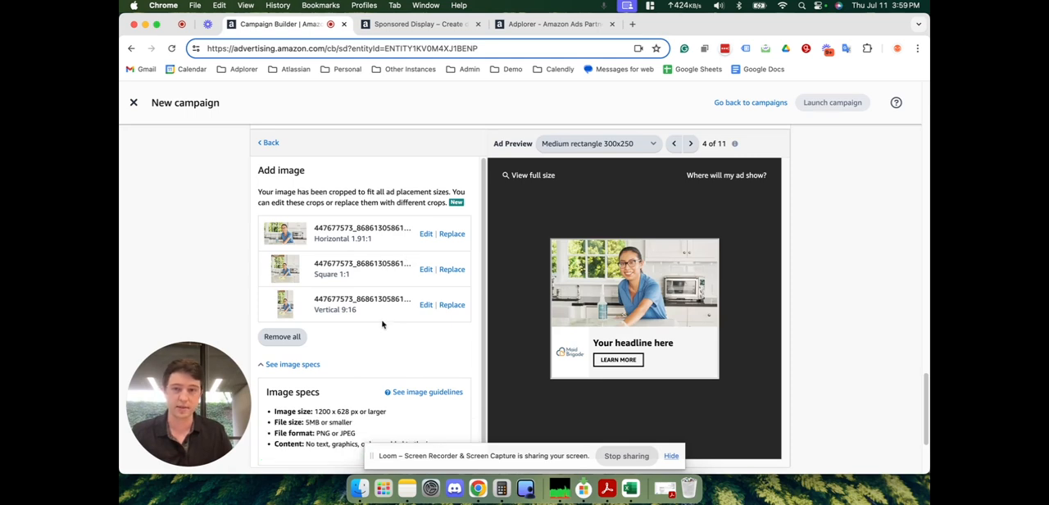
left_click(270, 142)
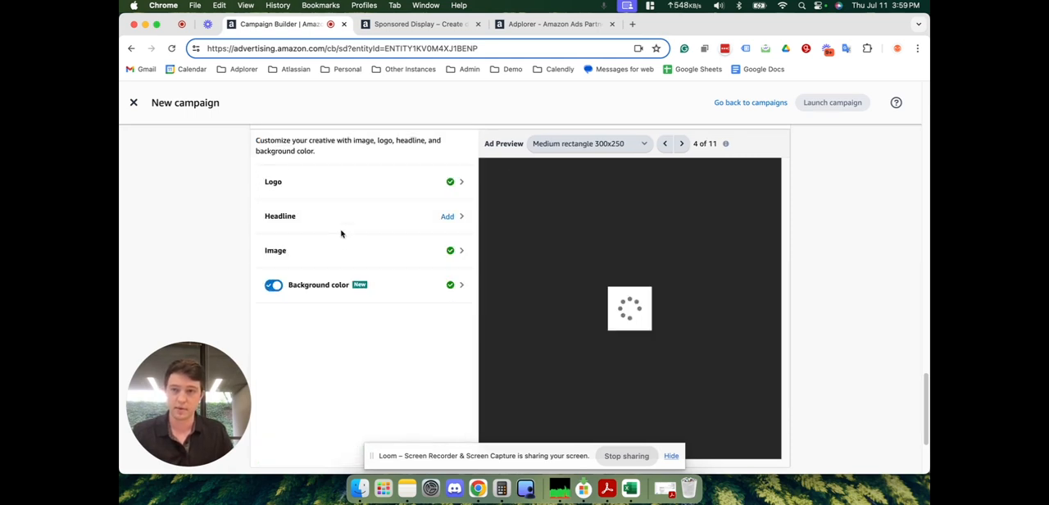
- Add the headline "Professional Cleaning Services" to the ad creative
left_click(448, 218)
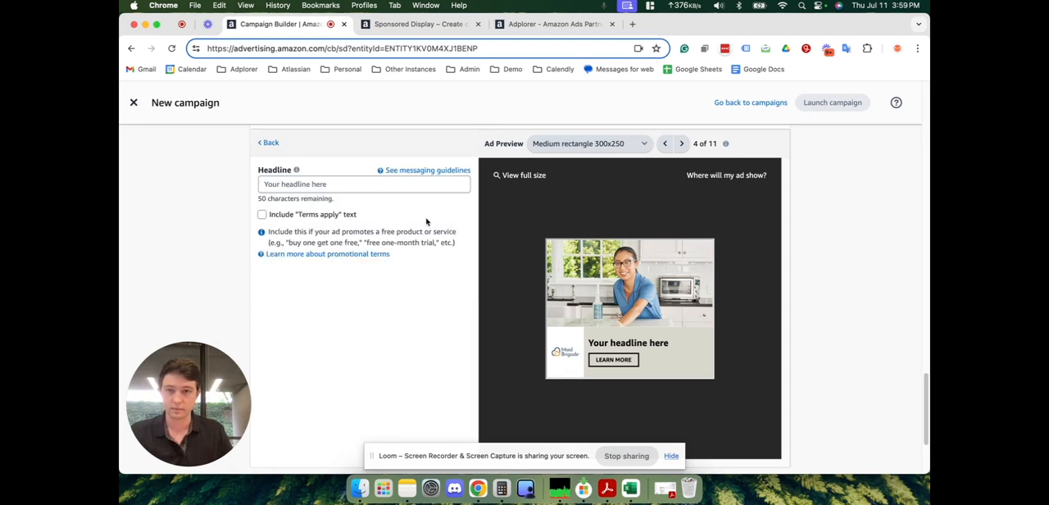
left_click(369, 184)
scroll(364, 217, "up", 1)
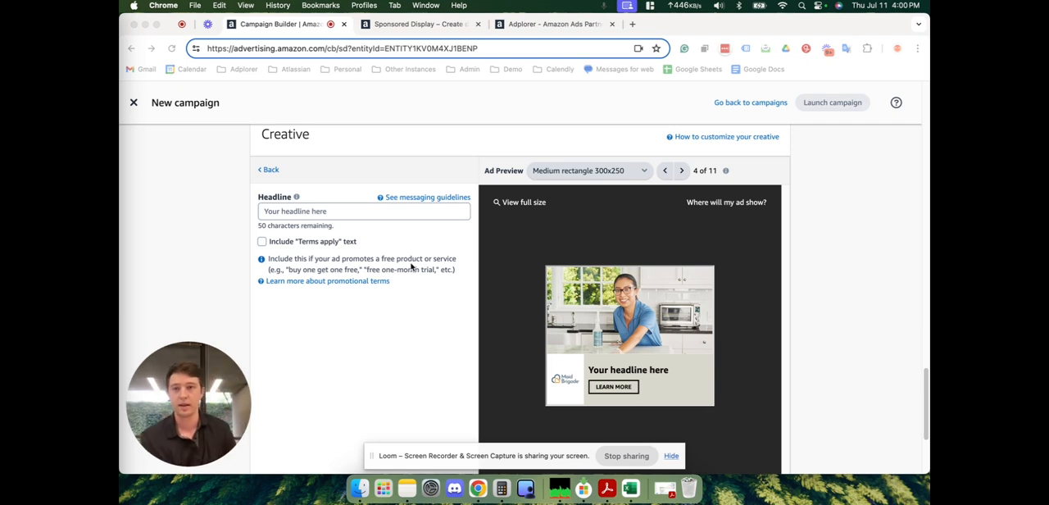
left_click(397, 213)
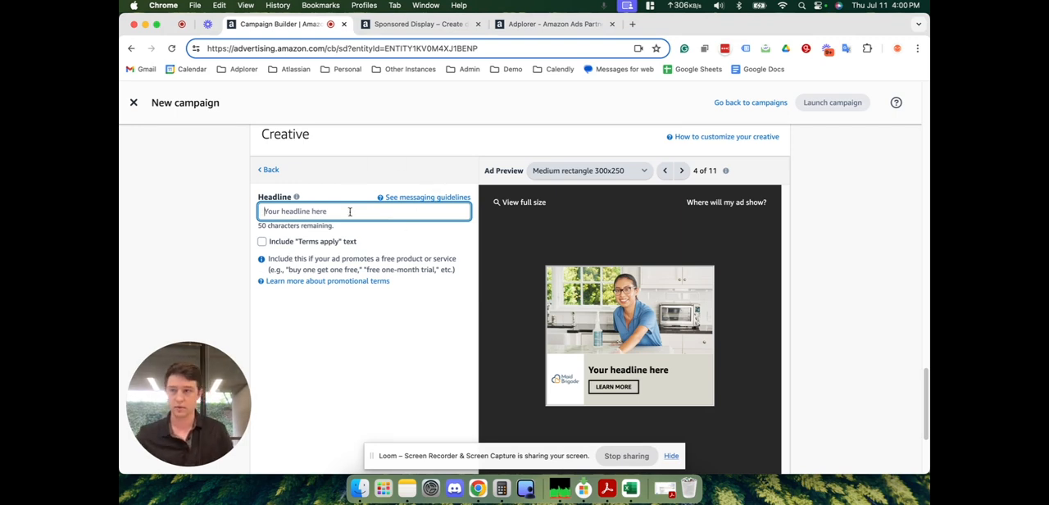
type("Pro")
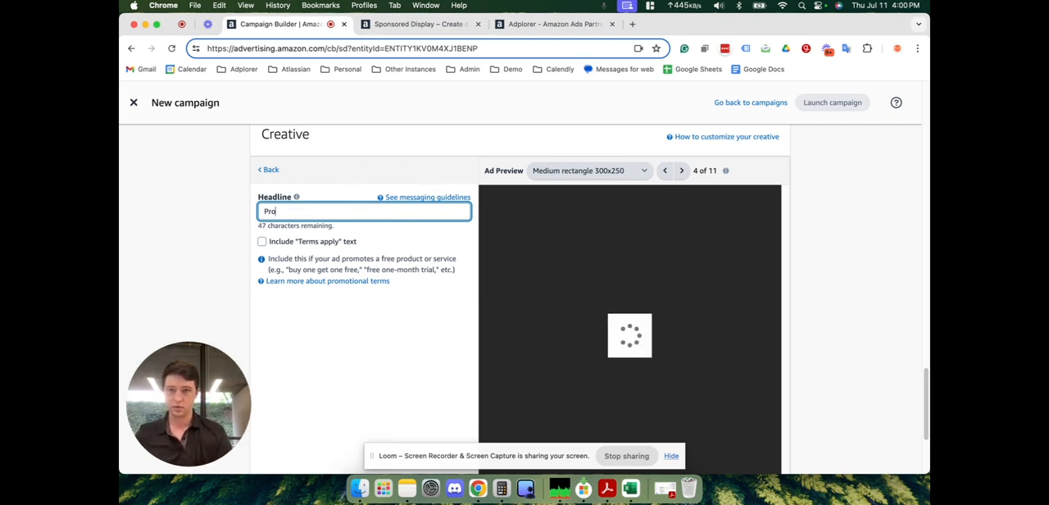
type("fessin")
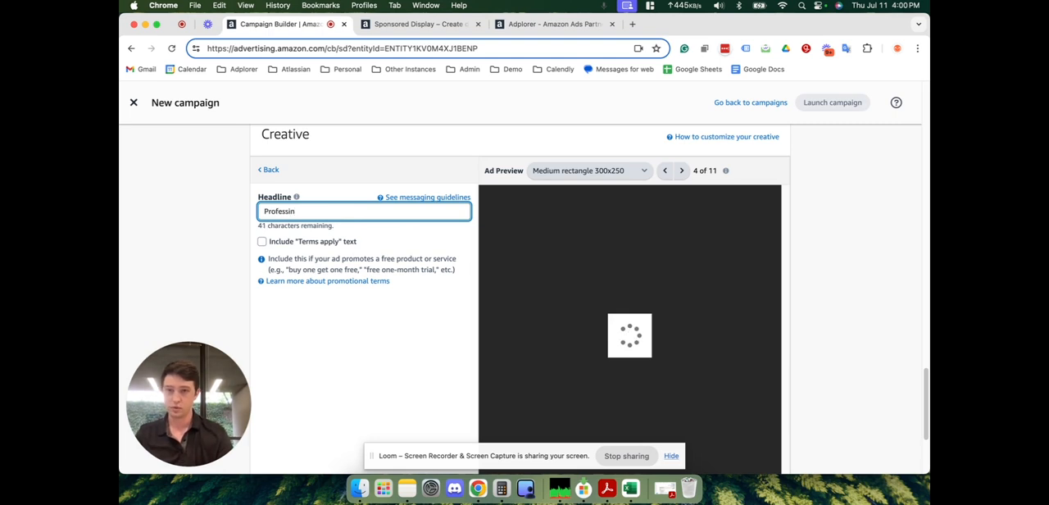
key("BackSpace")
key("BackSpace")
type("ional Cleaning Services")
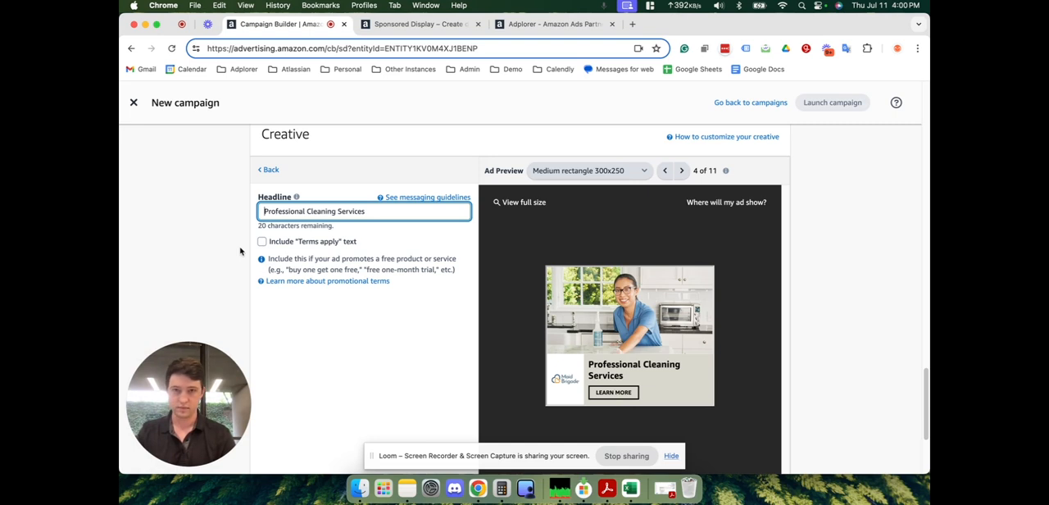
- Reword the ad headline to "Call Today For Local Cleaning Services"
type("Call Today")
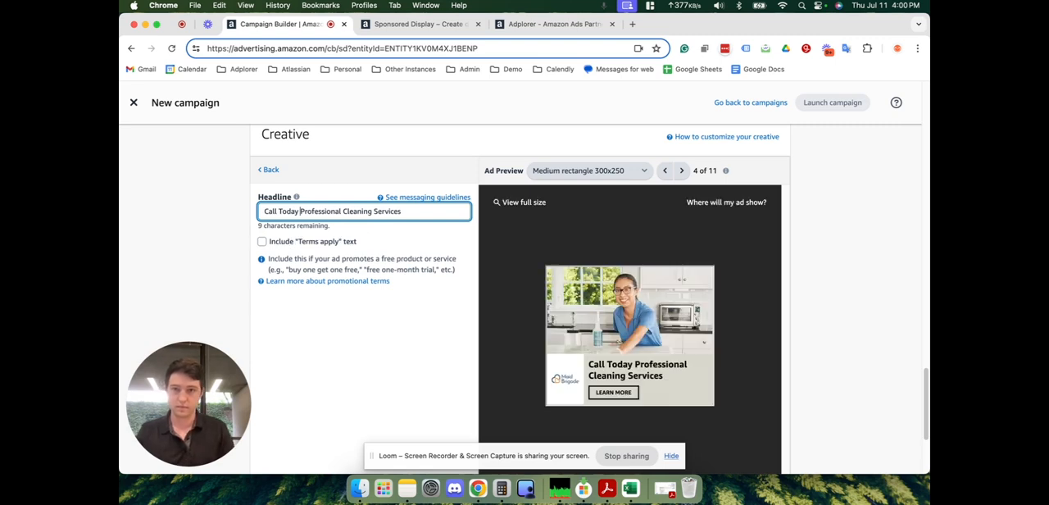
type(" For ")
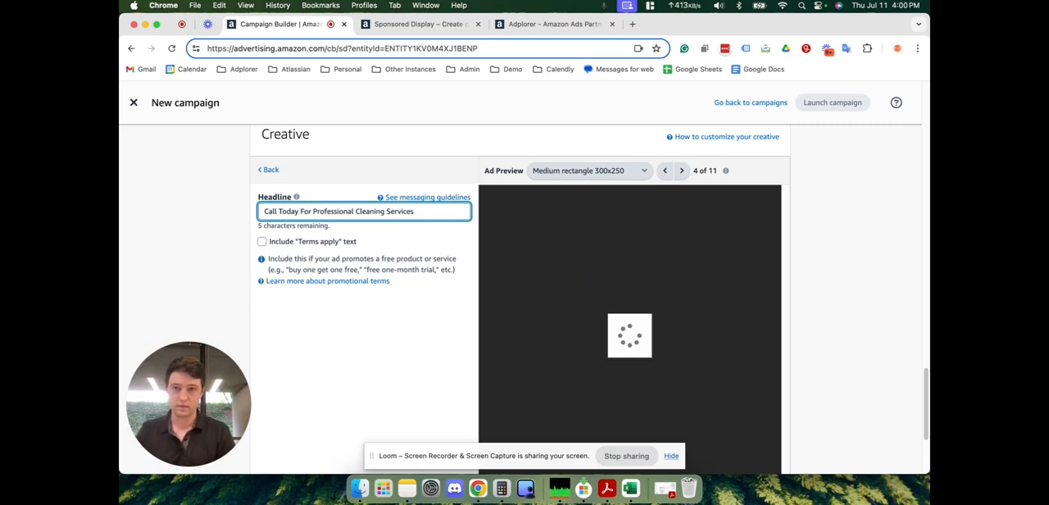
type("Local")
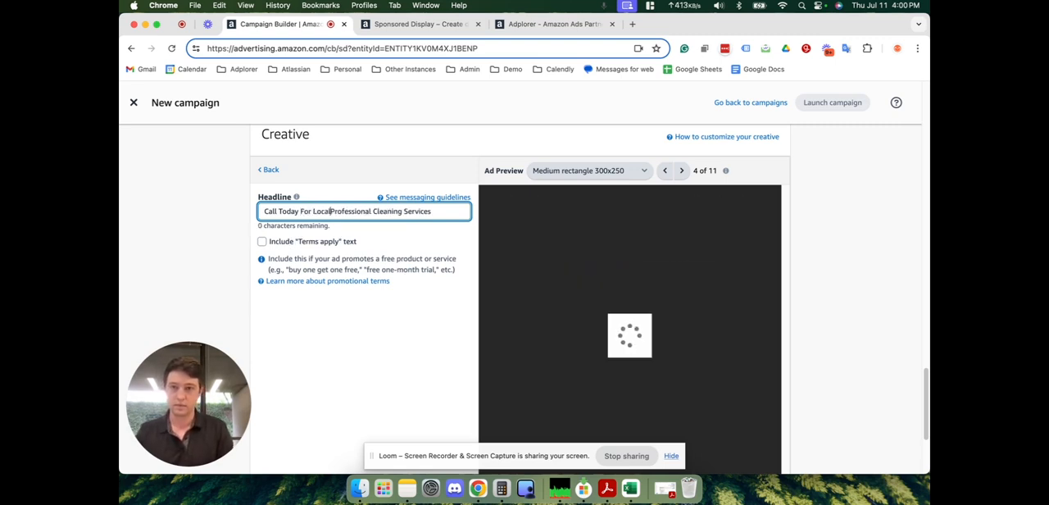
double_click(343, 212)
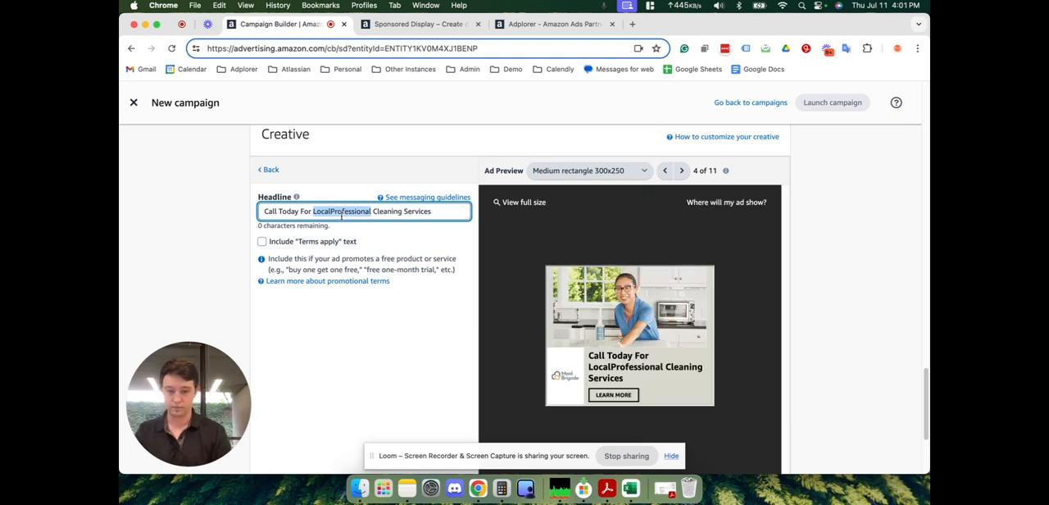
key("BackSpace")
type("Local ")
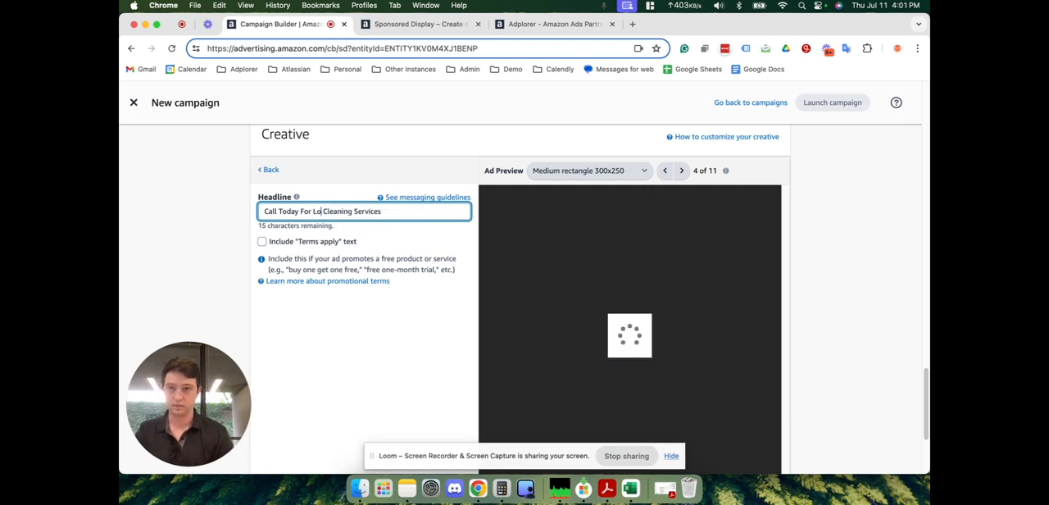
type("Maid")
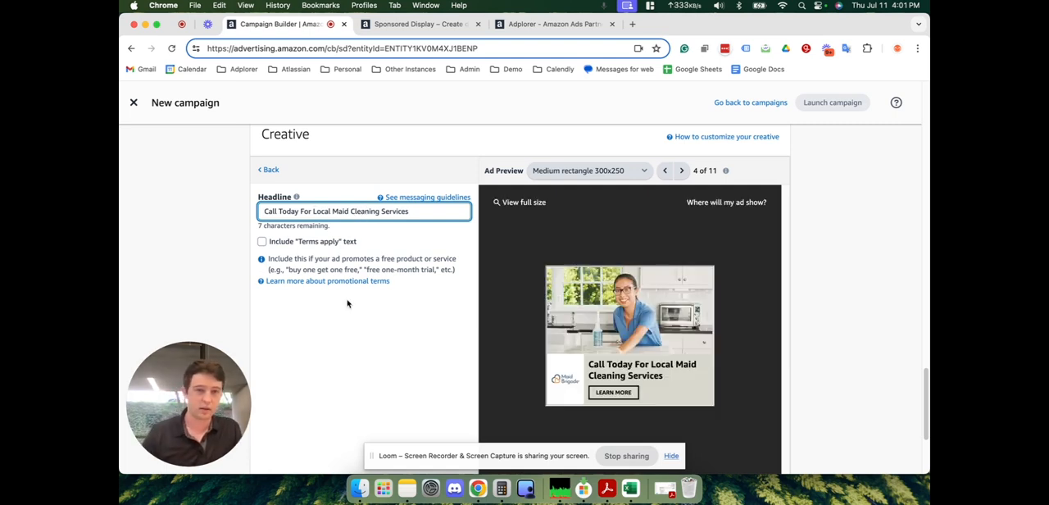
- Add "Maid" to the ad headline so it reads "Call Today For Local Maid Cleaning Services"
scroll(342, 274, "down", 5)
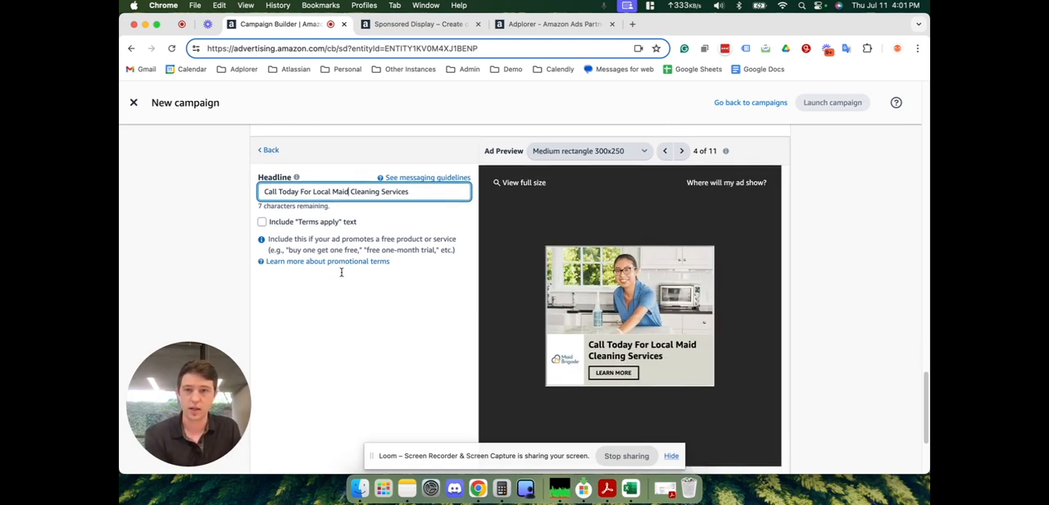
scroll(342, 267, "up", 6)
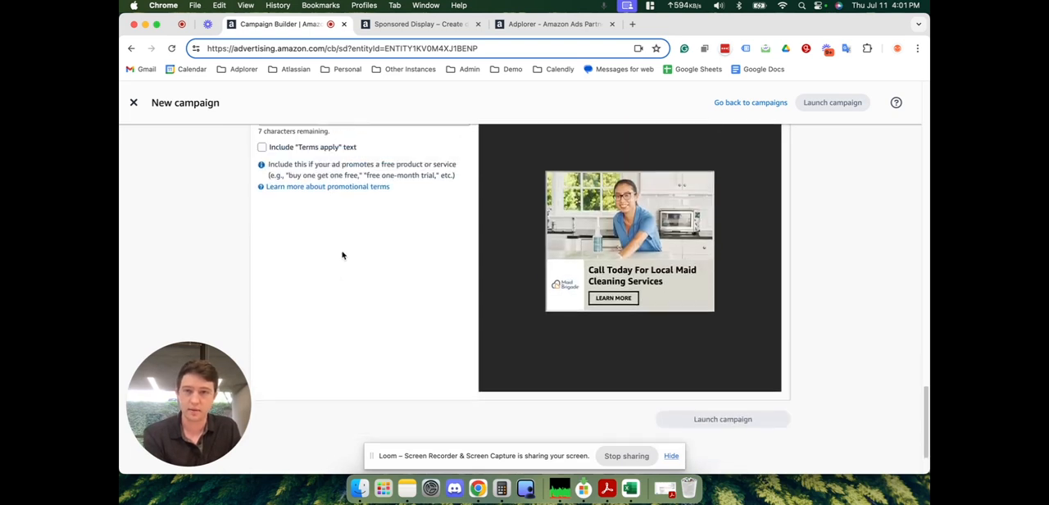
- Include the "Terms apply" text in the ad, check it in the preview, and remove it again
left_click(262, 279)
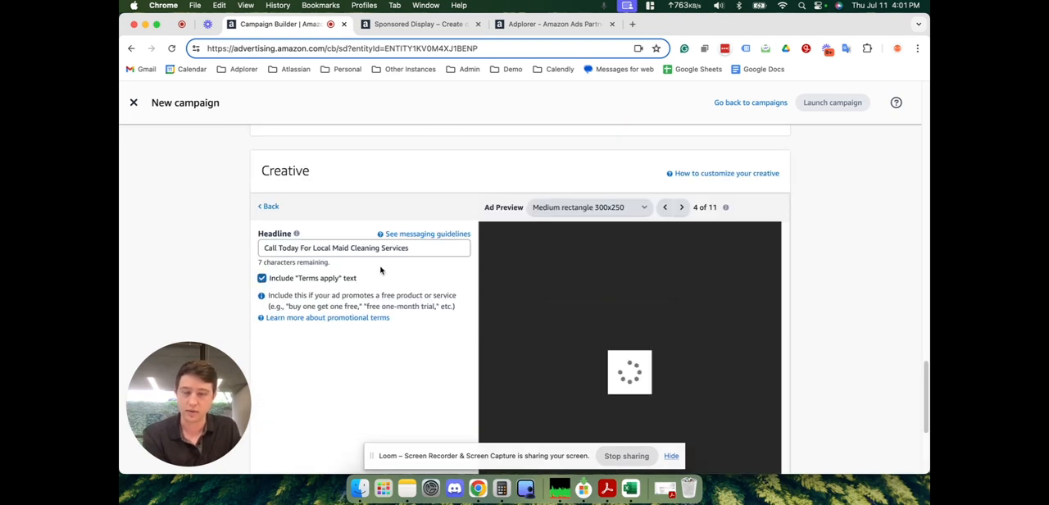
scroll(382, 270, "down", 4)
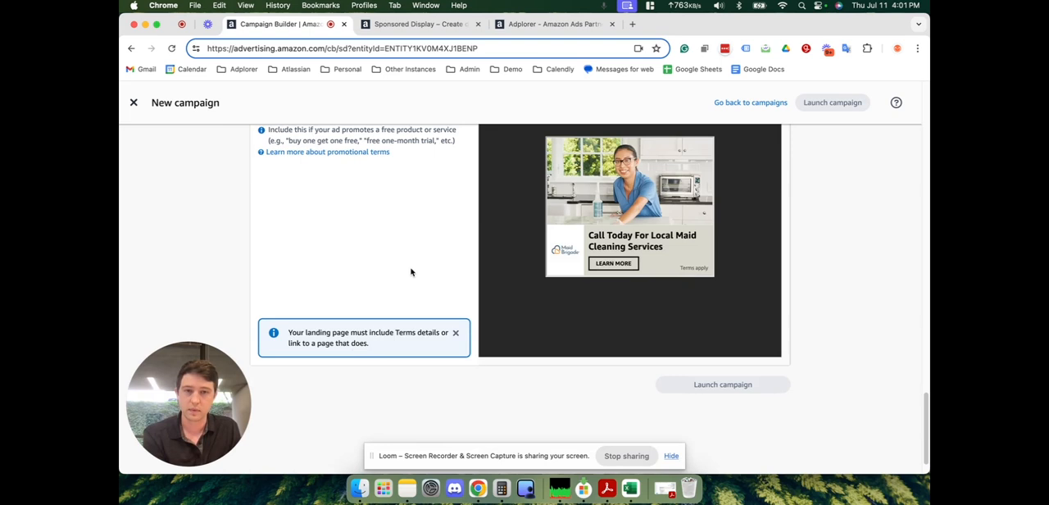
scroll(410, 271, "up", 3)
scroll(424, 260, "up", 2)
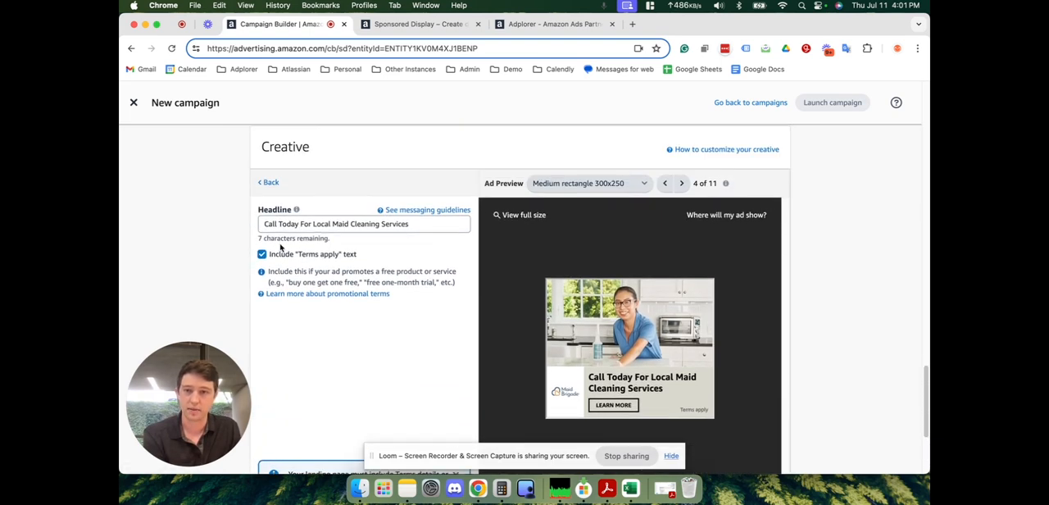
left_click(262, 254)
- Review the campaign's optimization strategy, locations and audiences, and check the launch option beneath the creative
scroll(397, 270, "up", 10)
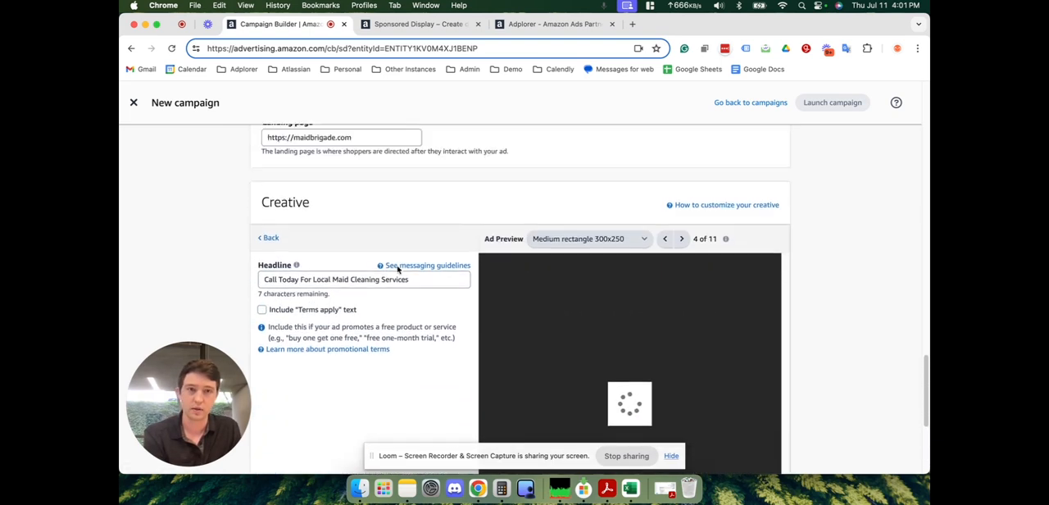
scroll(397, 270, "up", 8)
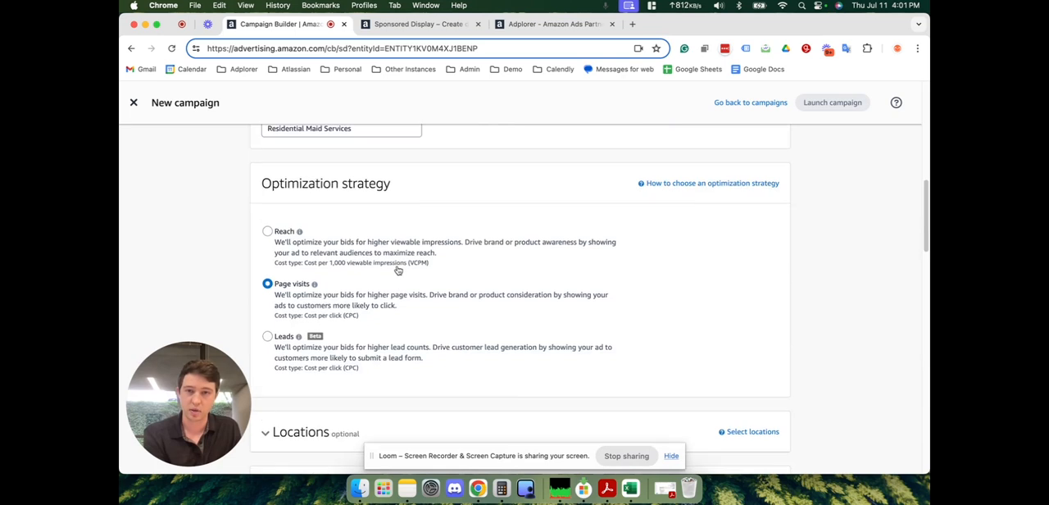
scroll(396, 270, "down", 6)
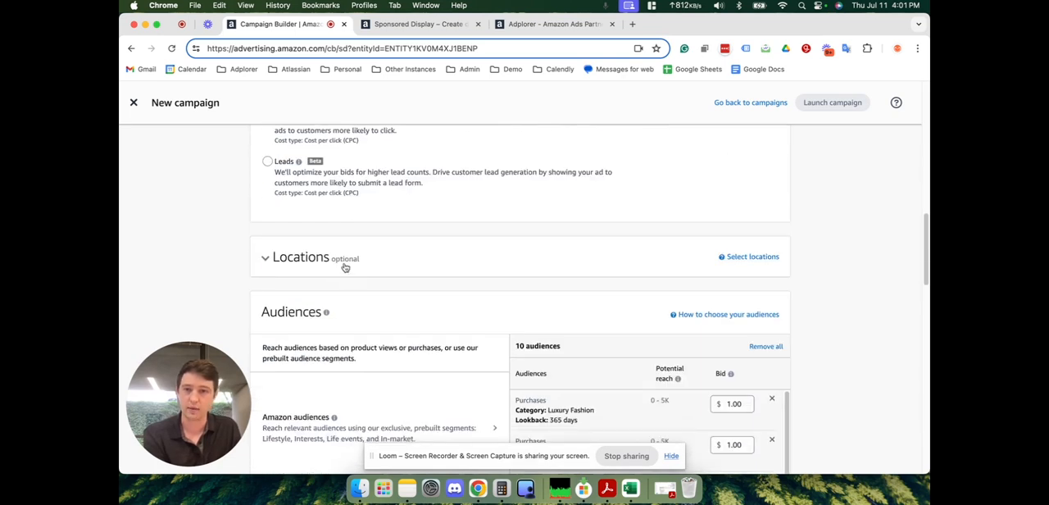
scroll(362, 277, "up", 2)
scroll(363, 277, "up", 10)
scroll(363, 277, "down", 20)
mouse_move(697, 353)
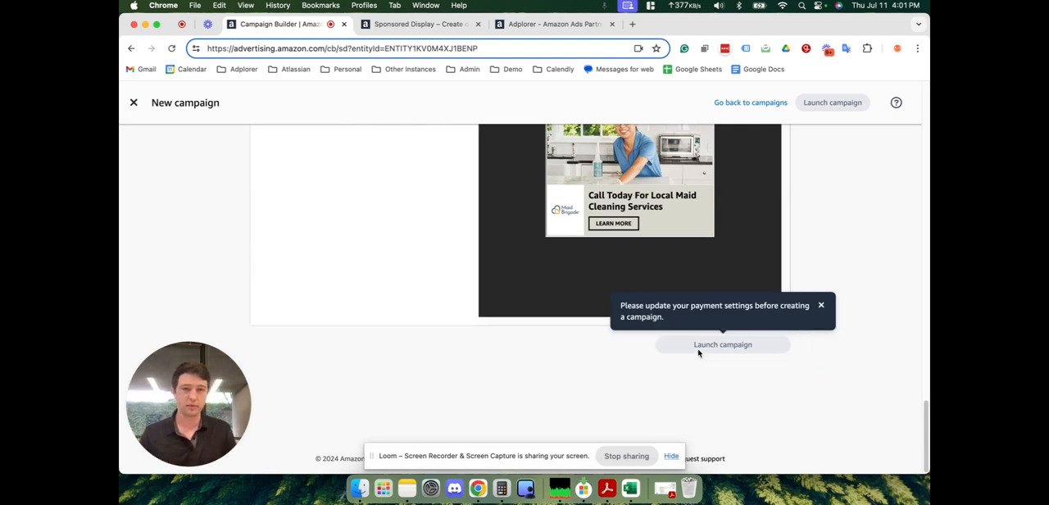
- Preview the ad in the Mobile leaderboard 320x50, Billboard 970x250 and Twitch stream desktop formats
scroll(573, 336, "up", 3)
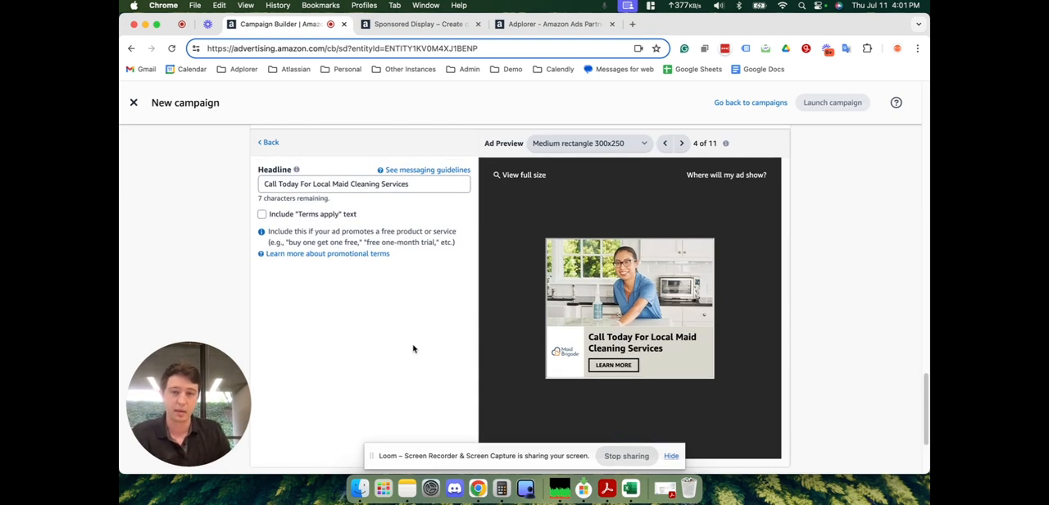
left_click(681, 143)
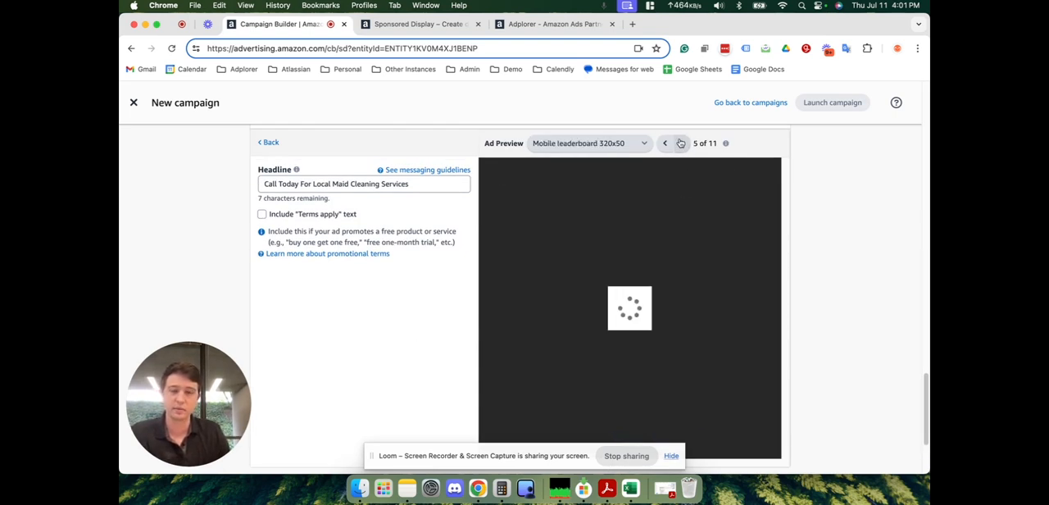
left_click(680, 143)
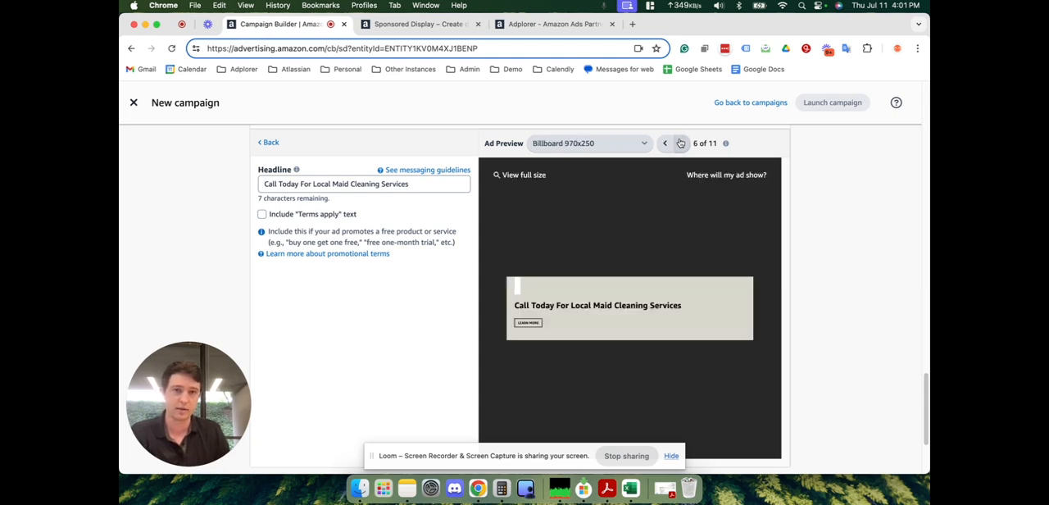
left_click(680, 143)
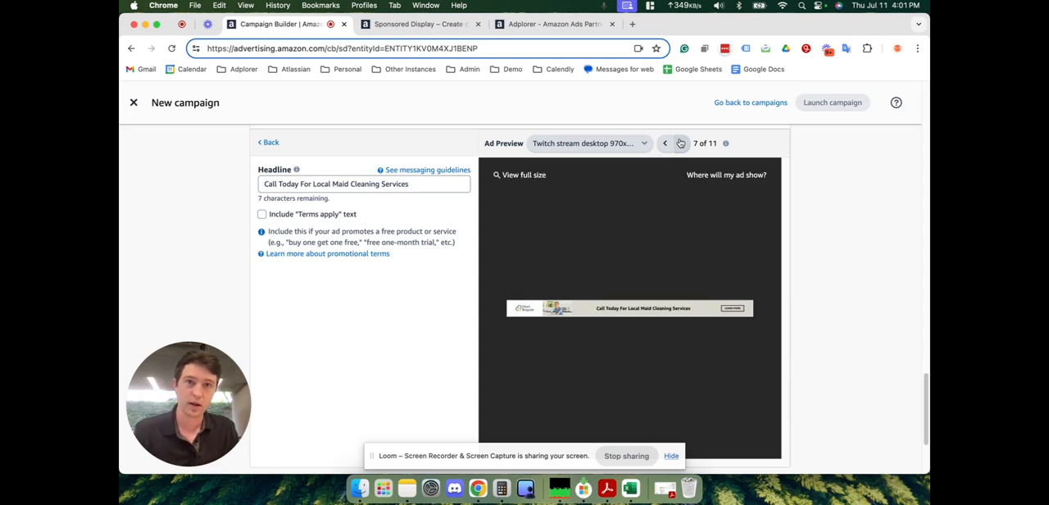
- Switch to the already open Adplorer listing in the Amazon Ads partner directory
left_click(550, 24)
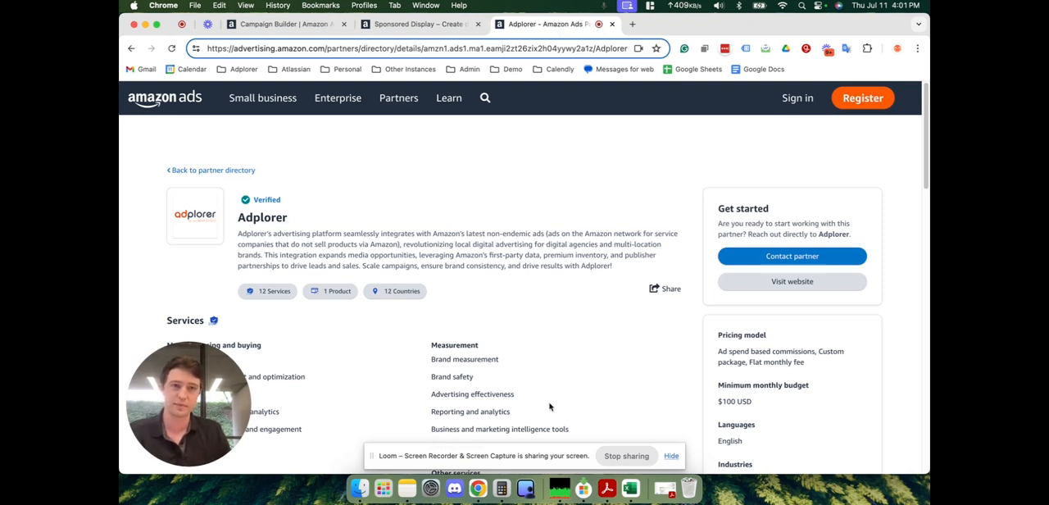
left_click(632, 459)
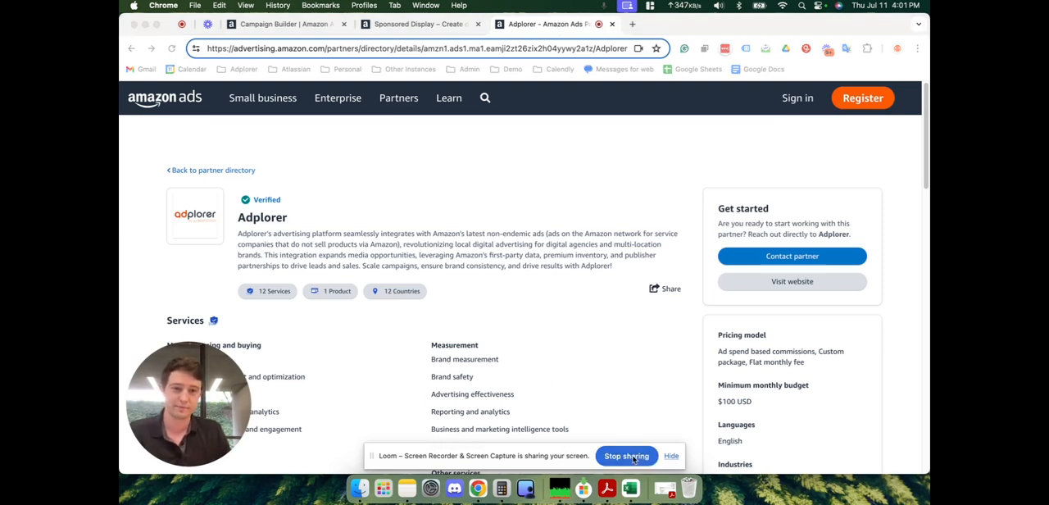